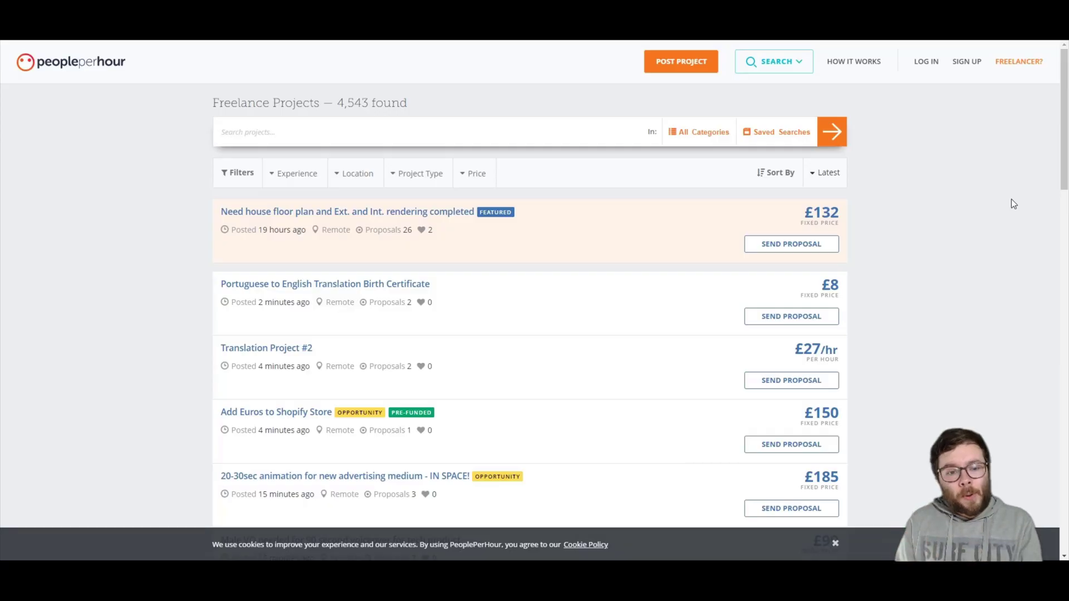
# Look through the latest freelance projects and filter the listing to the Business category
pyautogui.scroll(-3, 938, 216)
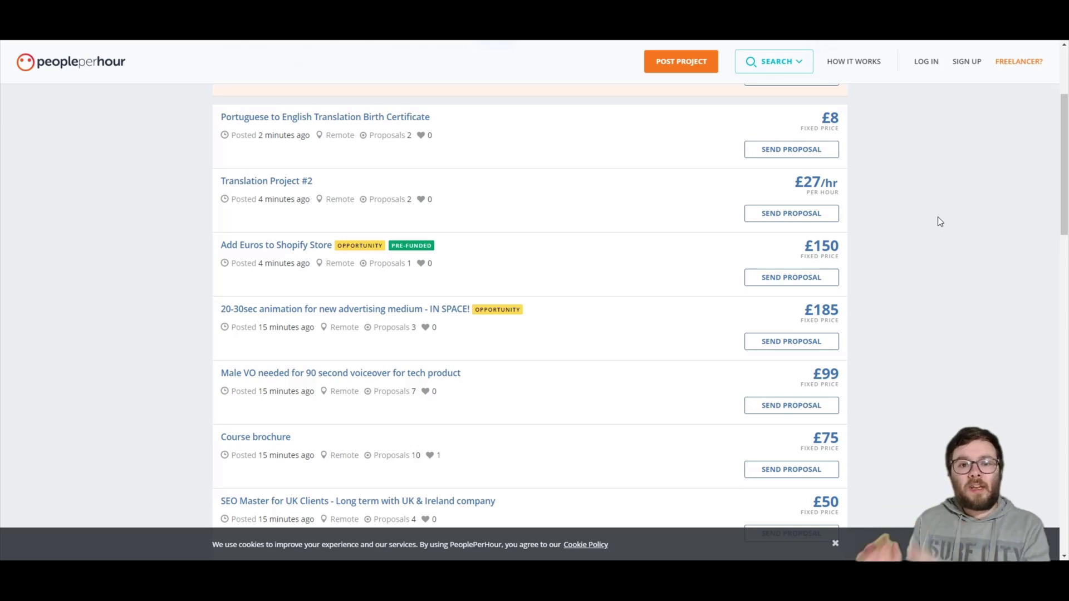
pyautogui.scroll(-3, 950, 296)
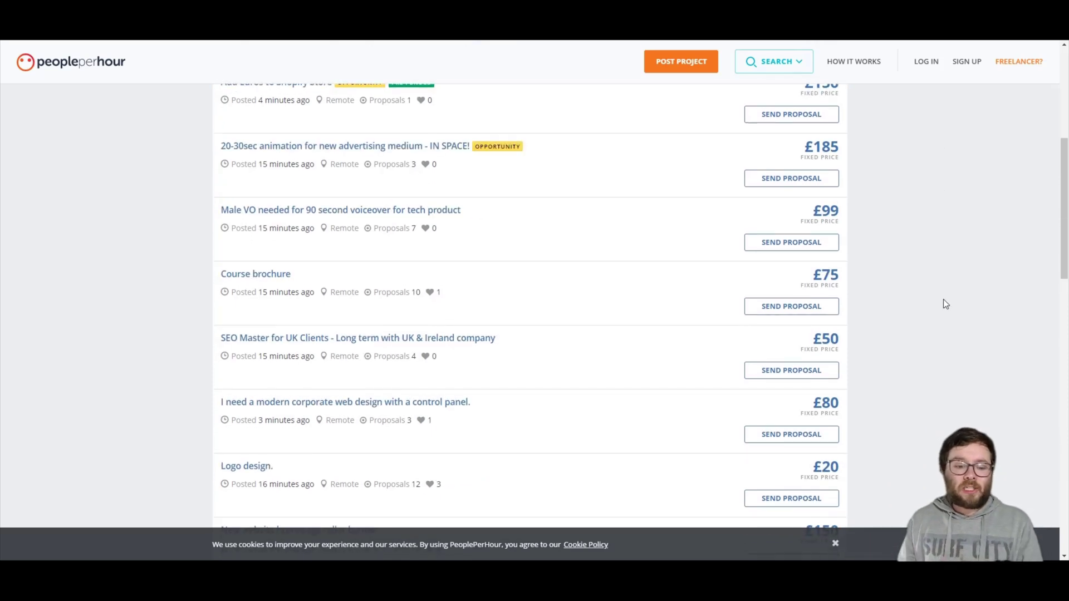
pyautogui.scroll(3, 943, 304)
pyautogui.scroll(3, 793, 309)
pyautogui.click(721, 135)
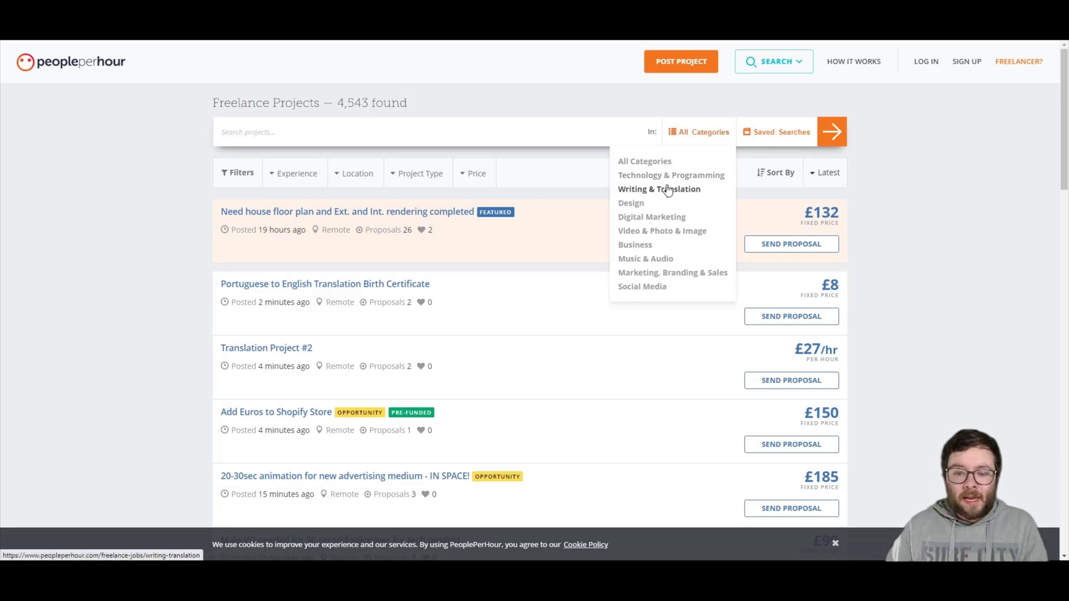
pyautogui.click(637, 251)
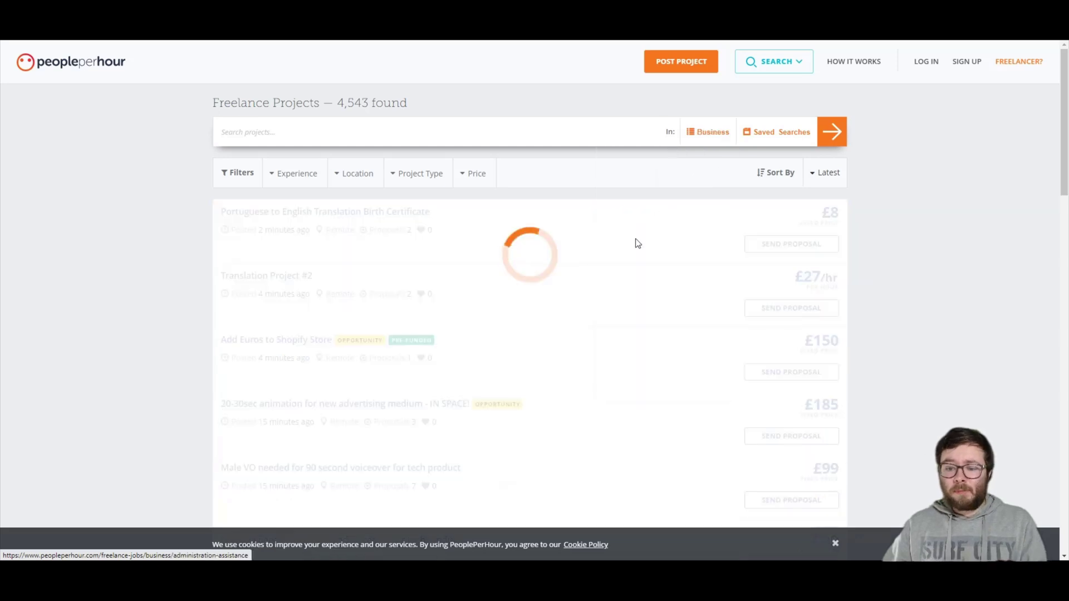
# Examine the Excel-related projects in the Business listing and read the description of the Excel Cost Calculator project
pyautogui.scroll(-3, 916, 326)
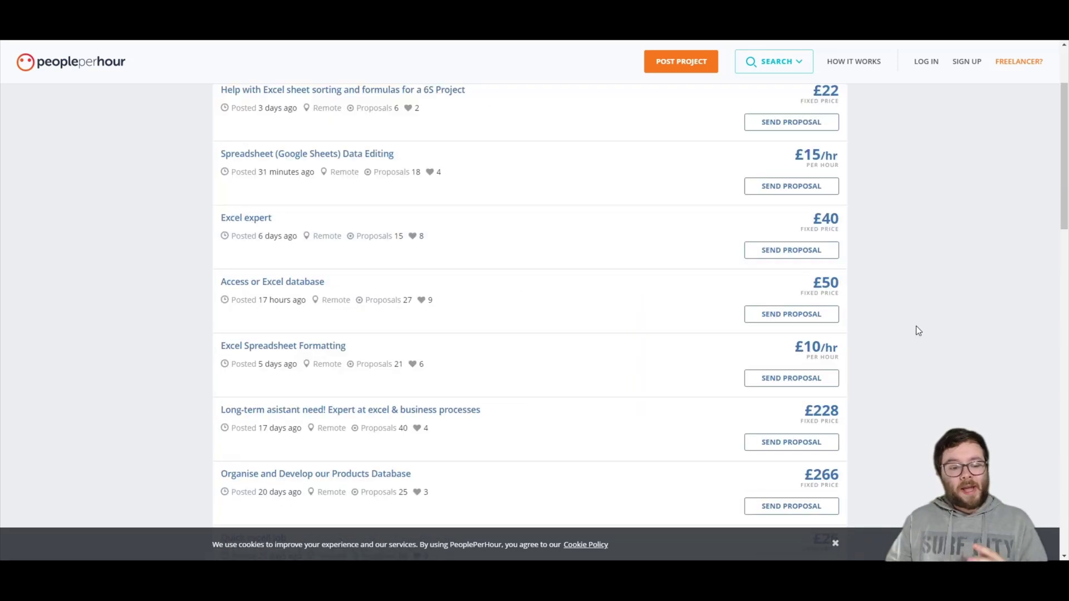
pyautogui.scroll(-2, 616, 304)
pyautogui.scroll(-1, 613, 304)
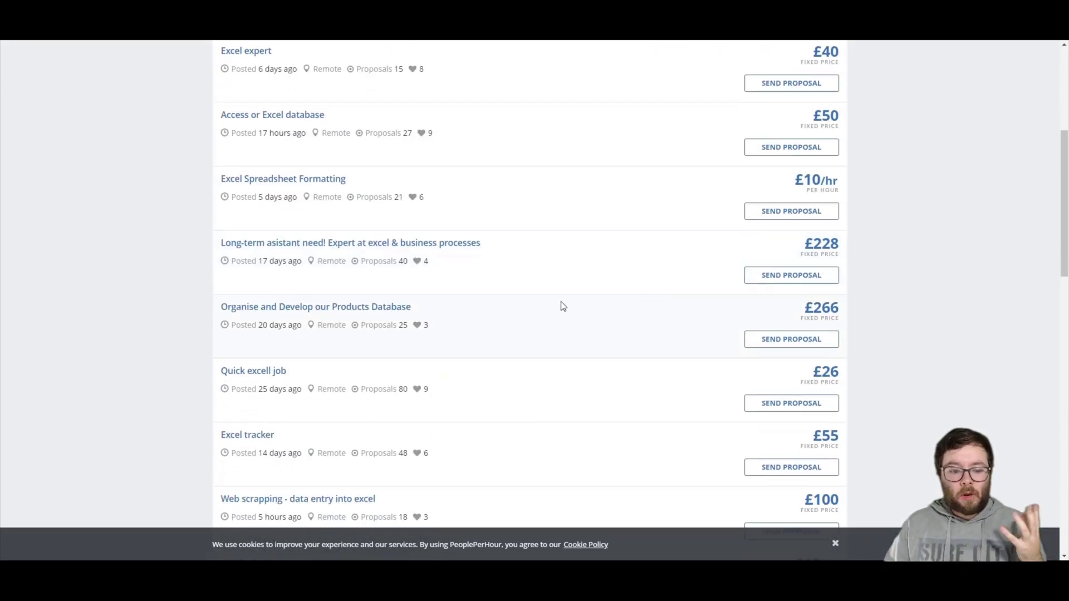
pyautogui.scroll(-2, 352, 305)
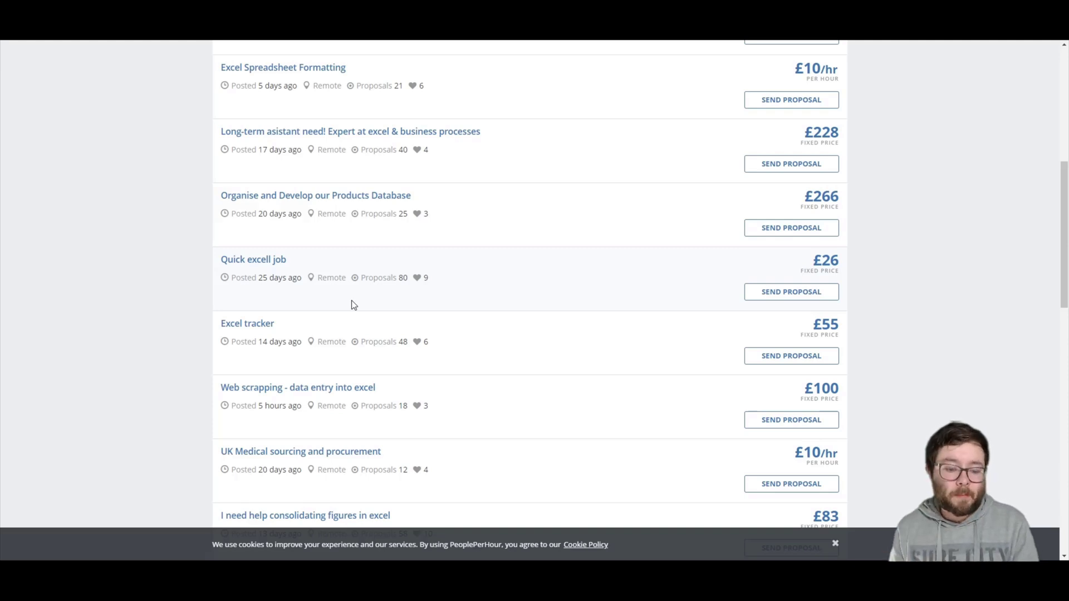
pyautogui.scroll(2, 360, 303)
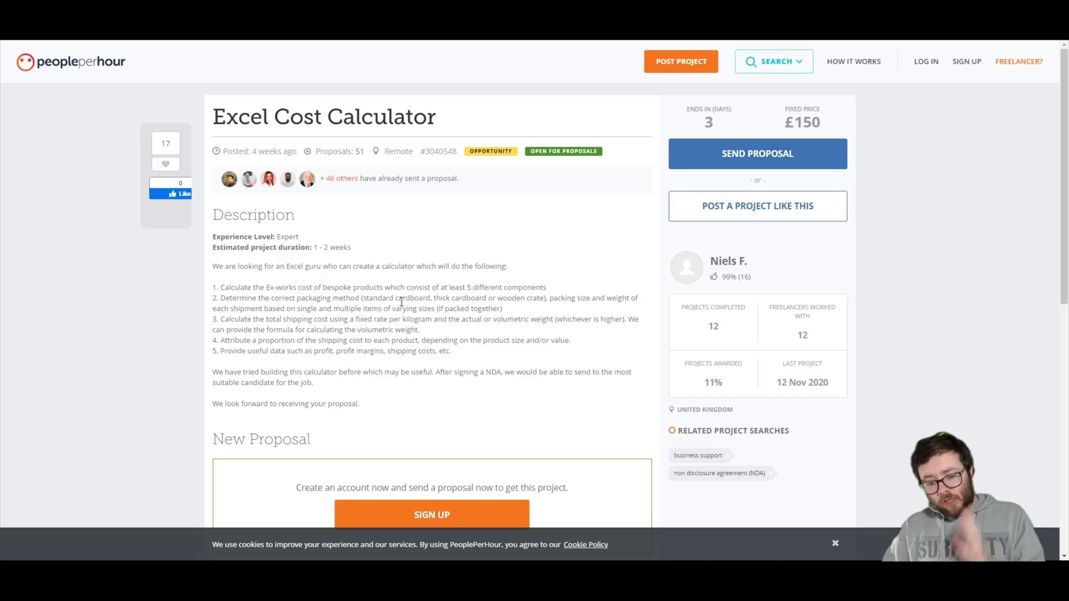
pyautogui.scroll(-2, 418, 313)
pyautogui.scroll(2, 420, 318)
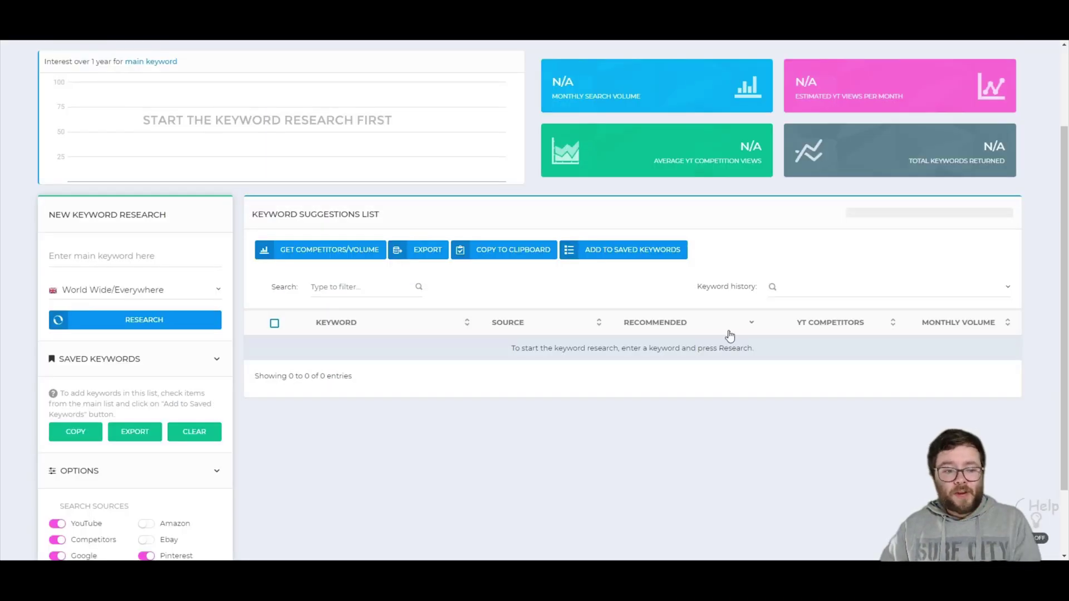
# Switch to the video keyword research tool and run a worldwide keyword research for "Excel Cost Calculator"
pyautogui.scroll(1, 730, 336)
pyautogui.click(131, 311)
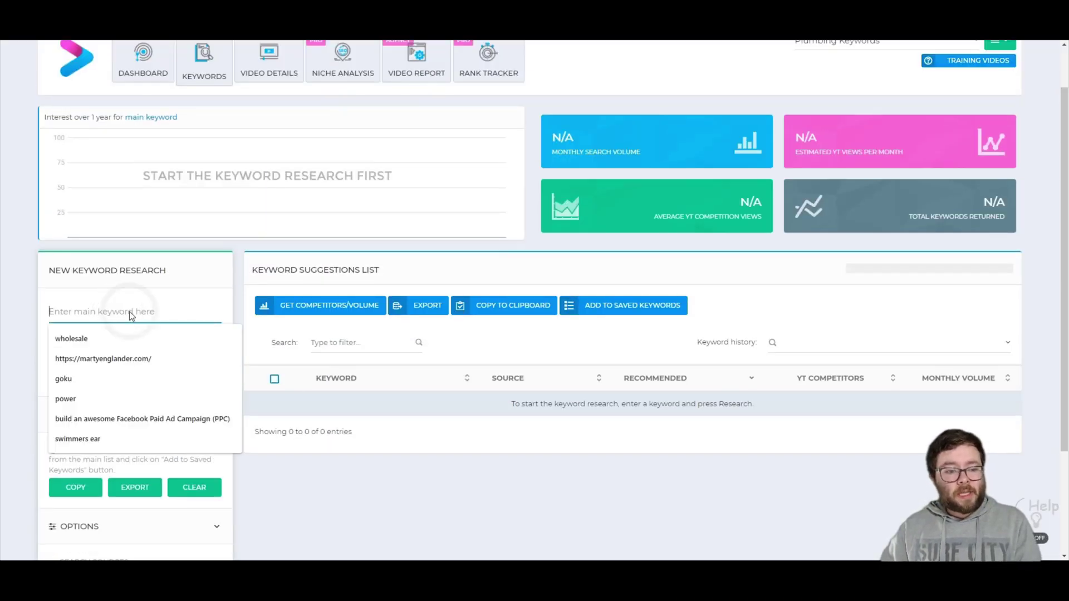
pyautogui.rightClick(125, 310)
pyautogui.click(148, 395)
pyautogui.click(425, 461)
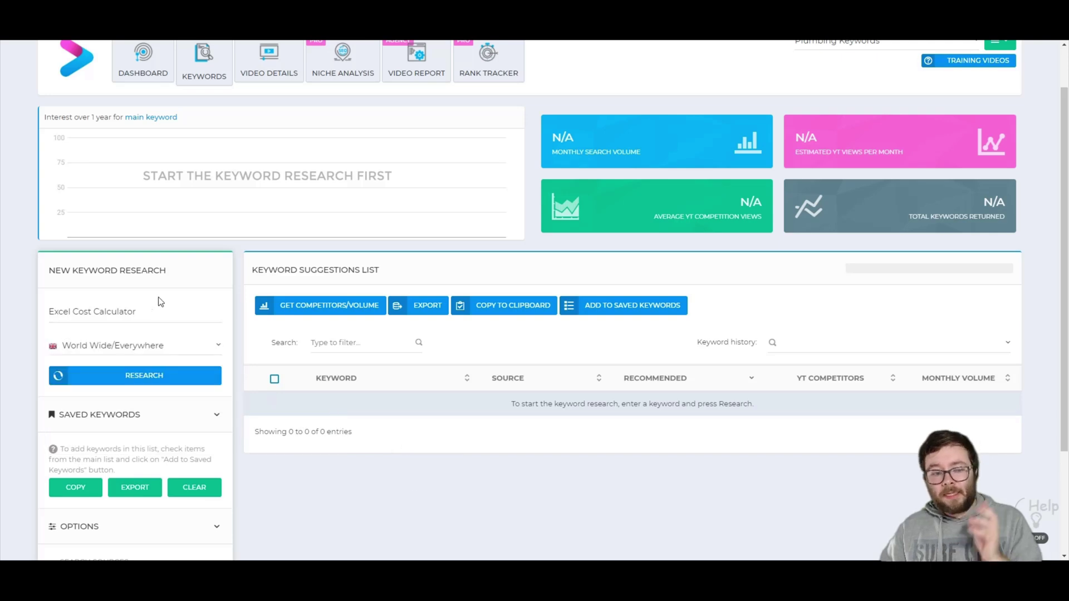
pyautogui.click(202, 375)
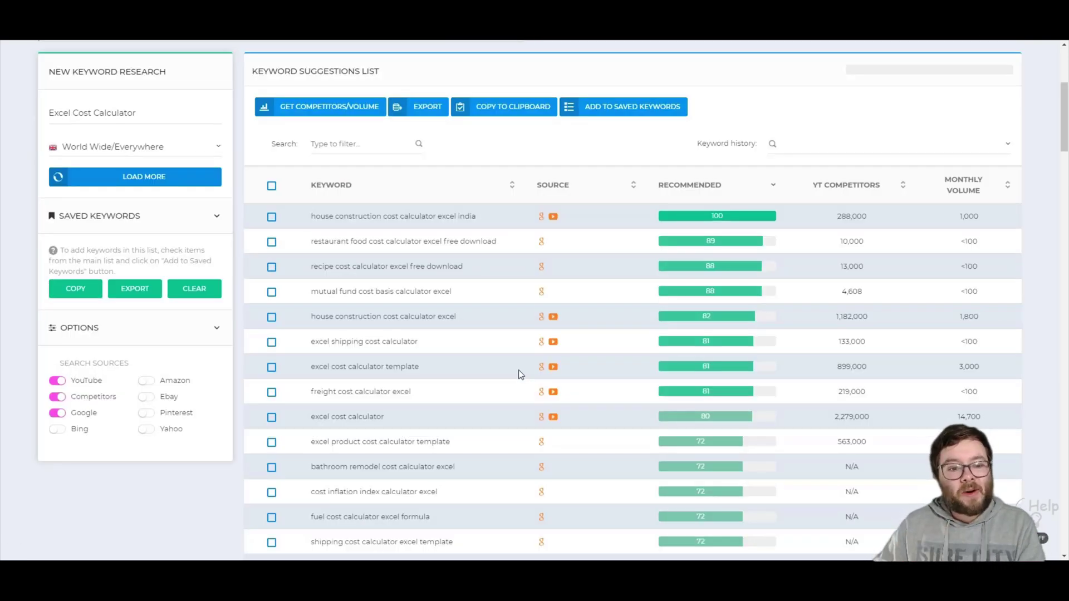
# Examine the search volume overview and the keyword suggestions with their recommendation scores, YouTube competitors and monthly volumes
pyautogui.scroll(4, 519, 369)
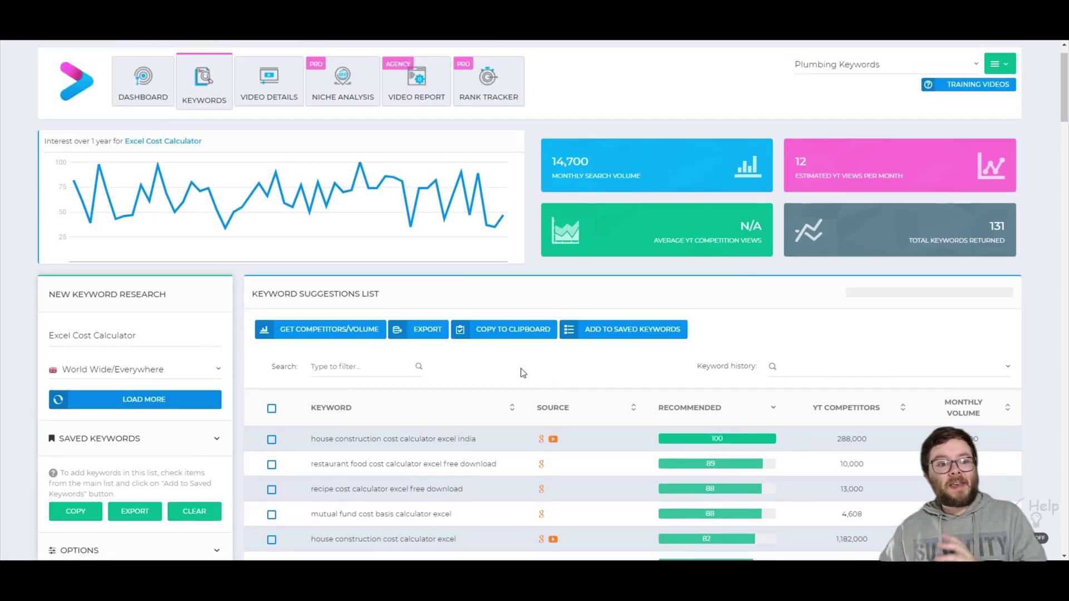
pyautogui.scroll(-3, 330, 309)
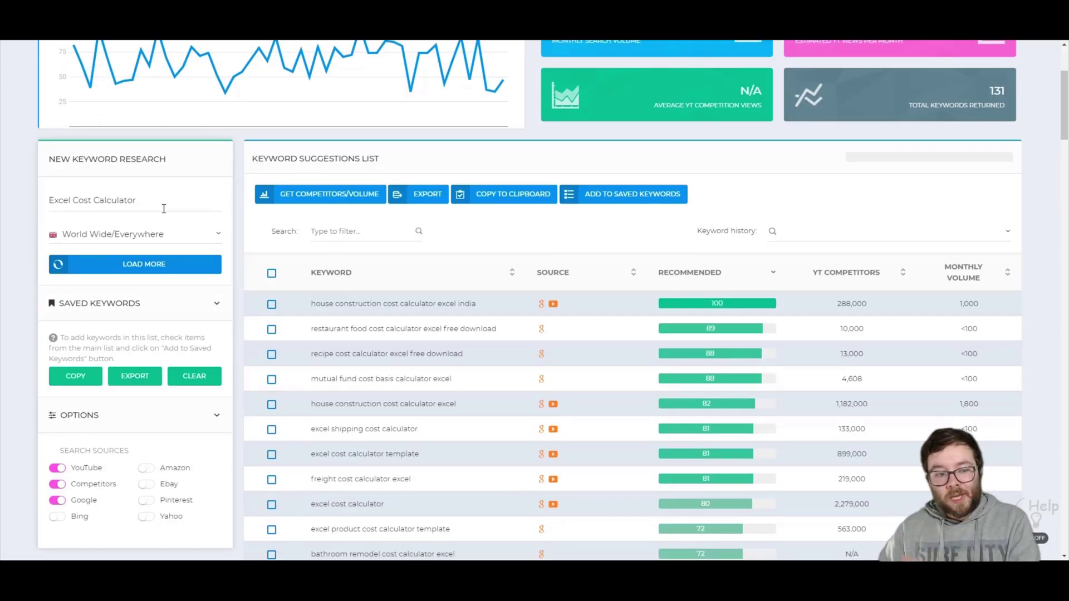
pyautogui.scroll(-1, 353, 250)
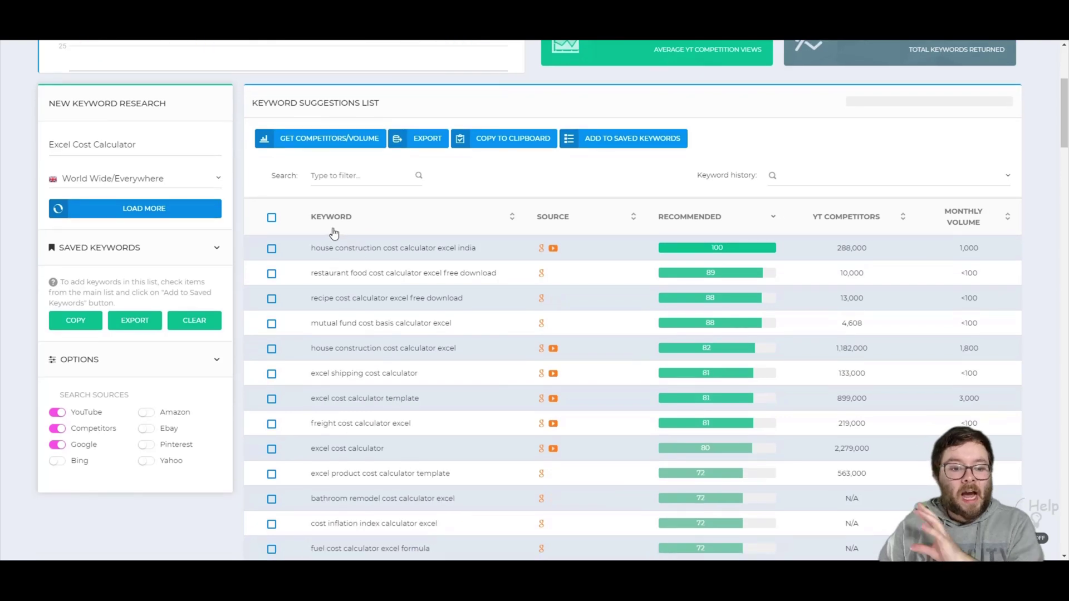
pyautogui.scroll(-2, 478, 290)
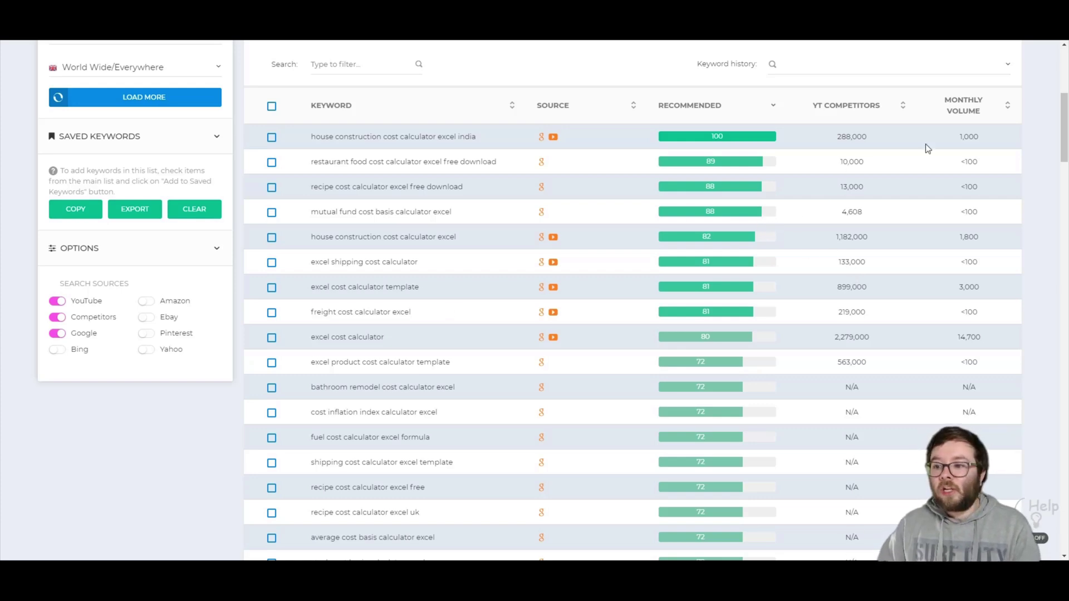
pyautogui.scroll(-1, 926, 145)
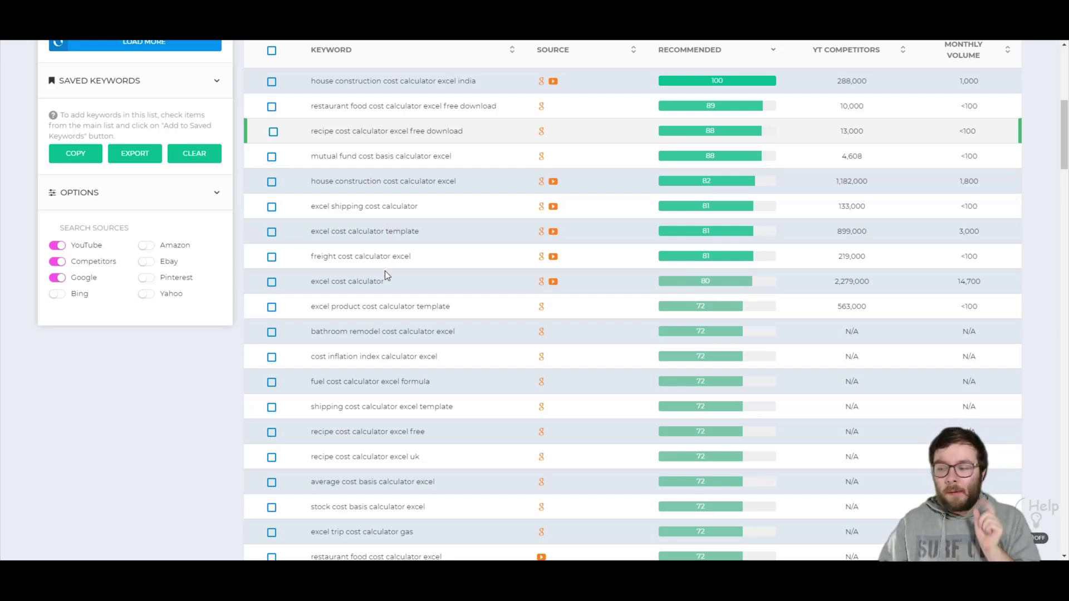
# Switch to Excel and open a blank workbook
pyautogui.press('super')
pyautogui.write('exce')
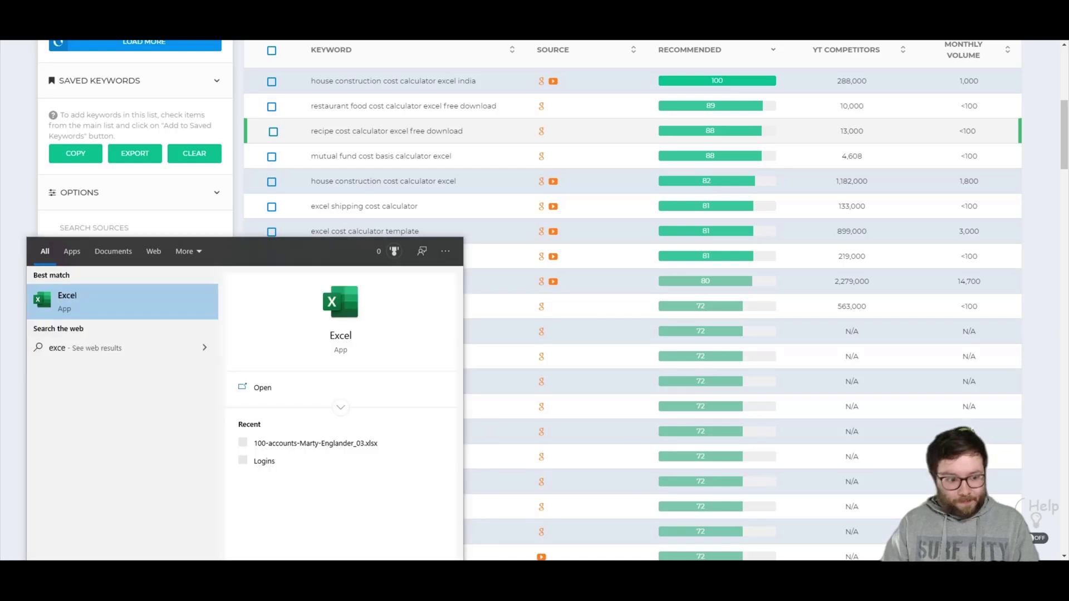
pyautogui.write('l')
pyautogui.press('Return')
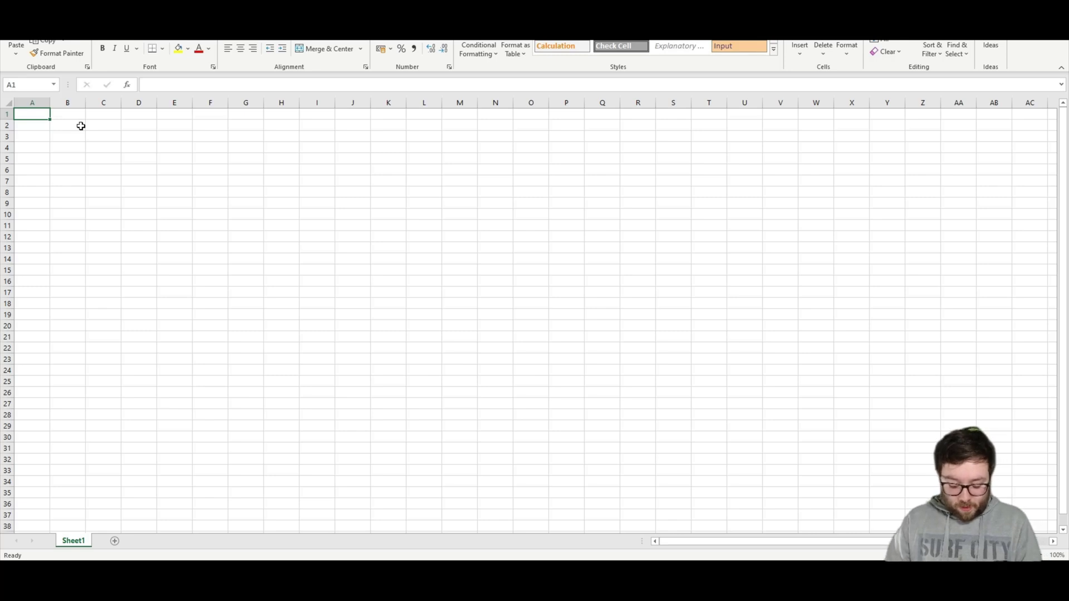
# Enter the column headers "Service Name" in A1 and "Price" in B1
pyautogui.write('Service N')
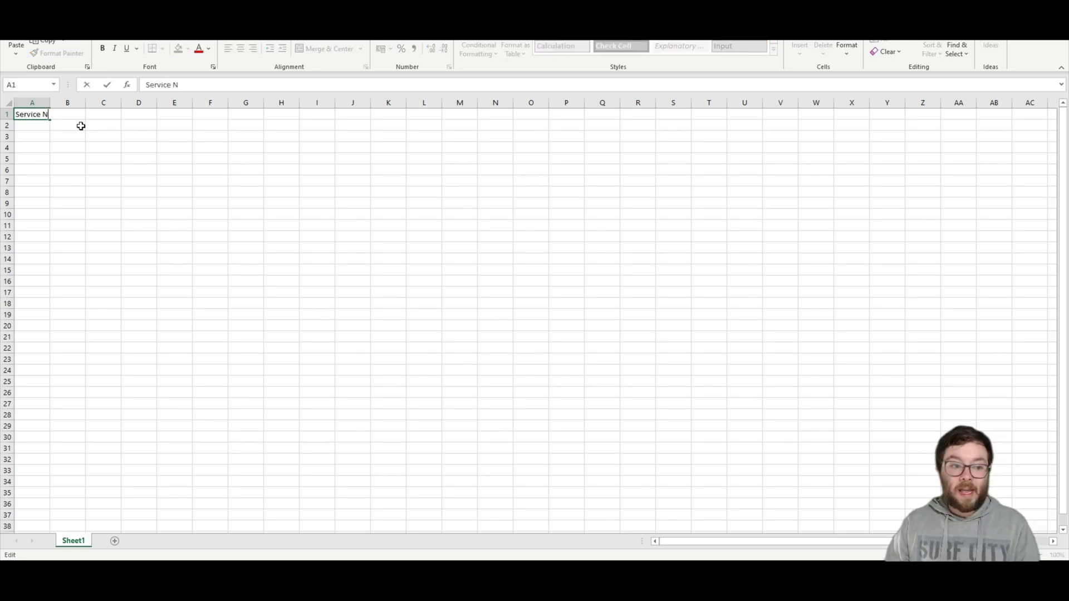
pyautogui.write('ame')
pyautogui.press('Return')
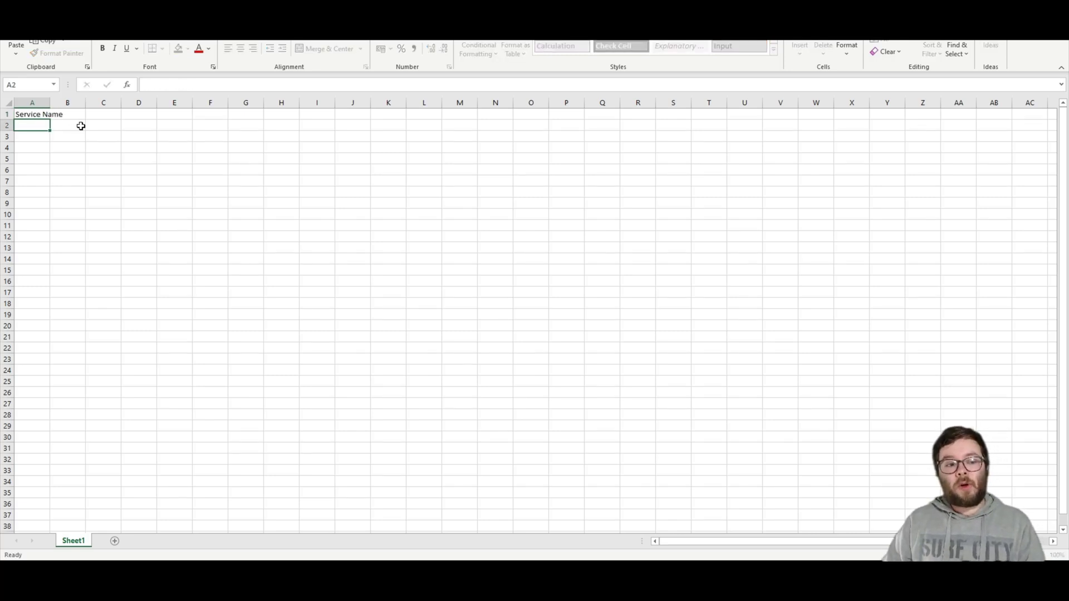
pyautogui.click(81, 126)
pyautogui.press('Up')
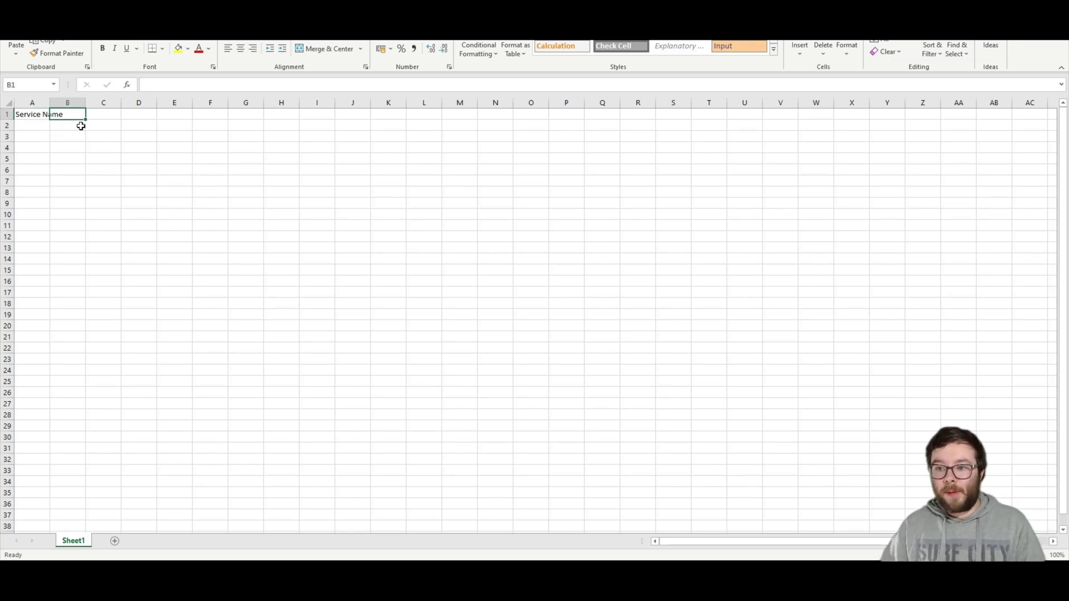
pyautogui.write('Pric')
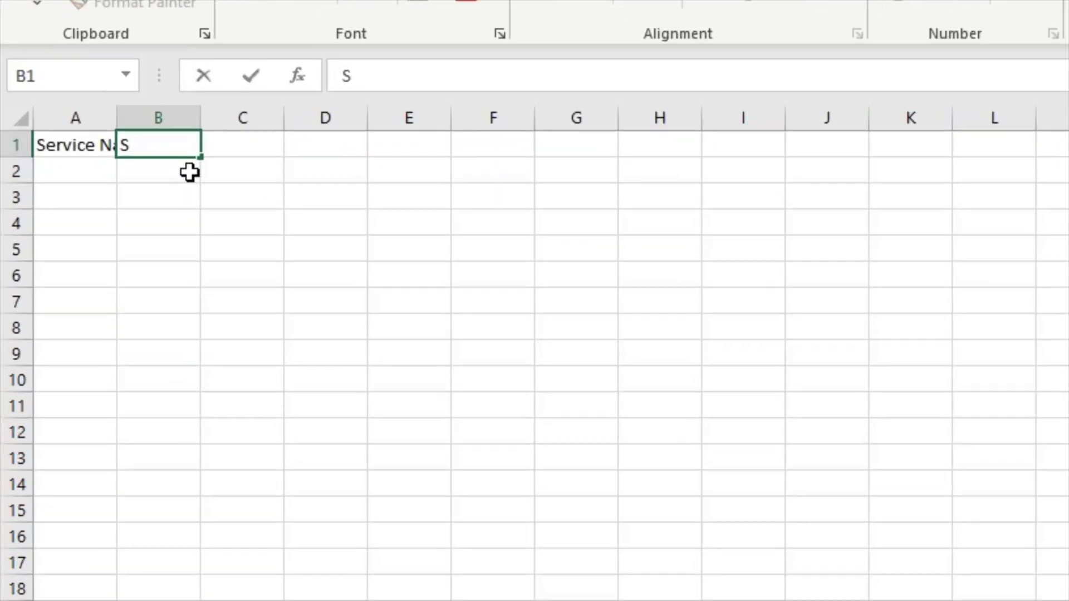
pyautogui.write('e')
pyautogui.press('Return')
# Enter the column header "VAT %" in cell C1
pyautogui.press('Up')
pyautogui.press('Right')
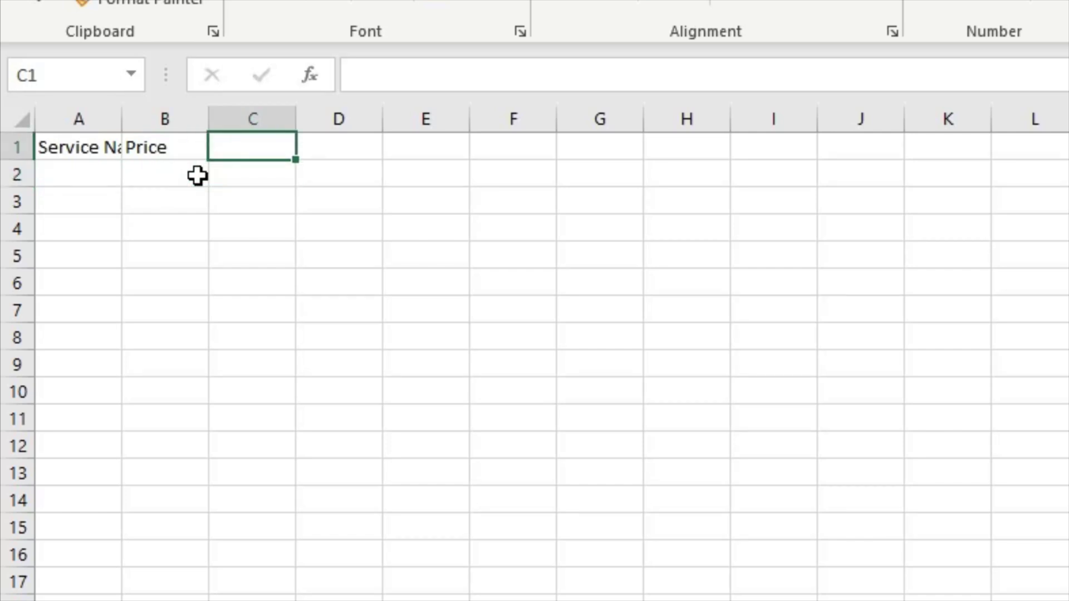
pyautogui.write('VAT')
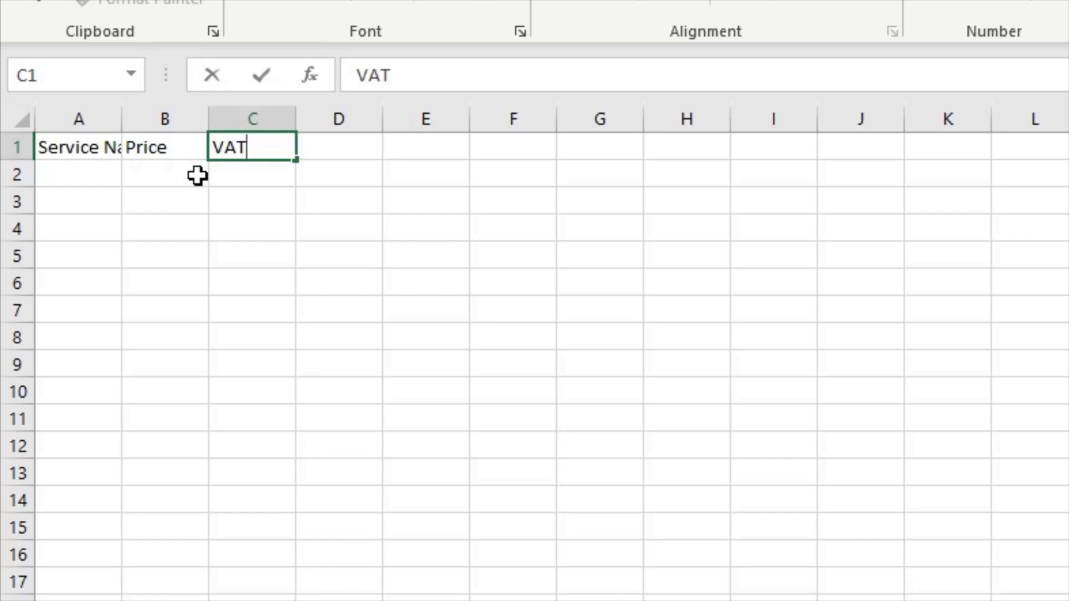
pyautogui.write(' %')
pyautogui.press('Tab')
pyautogui.write('bEFORE')
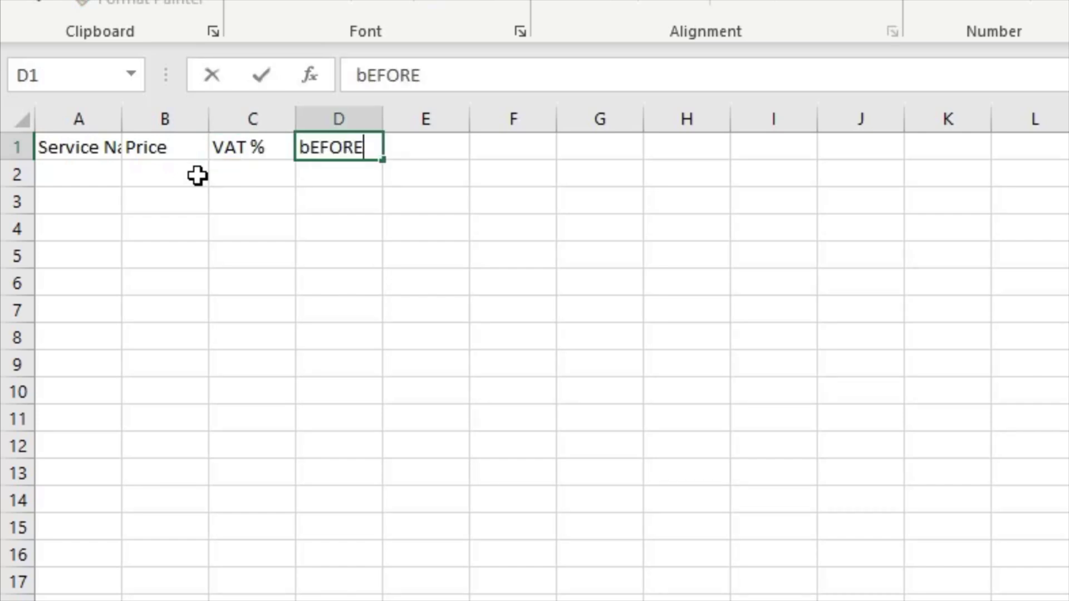
pyautogui.hotkey('shift', 'Home')
pyautogui.write('V')
pyautogui.press('BackSpace')
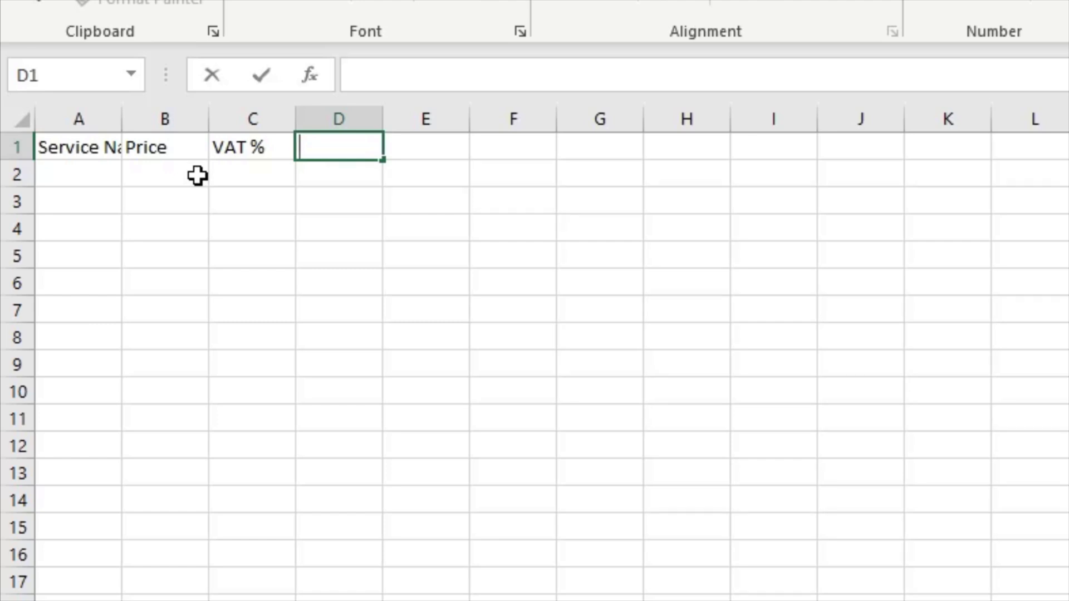
# Enter the column header "Total Cost" in D1 and make the headers in A1:D1 bold
pyautogui.write('Total Cost')
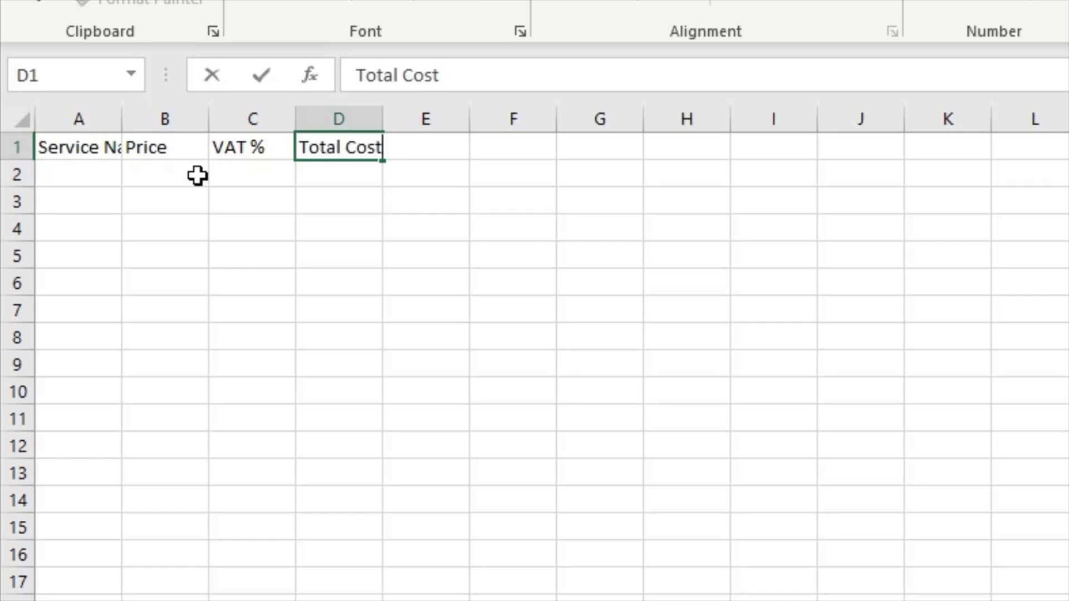
pyautogui.press('Return')
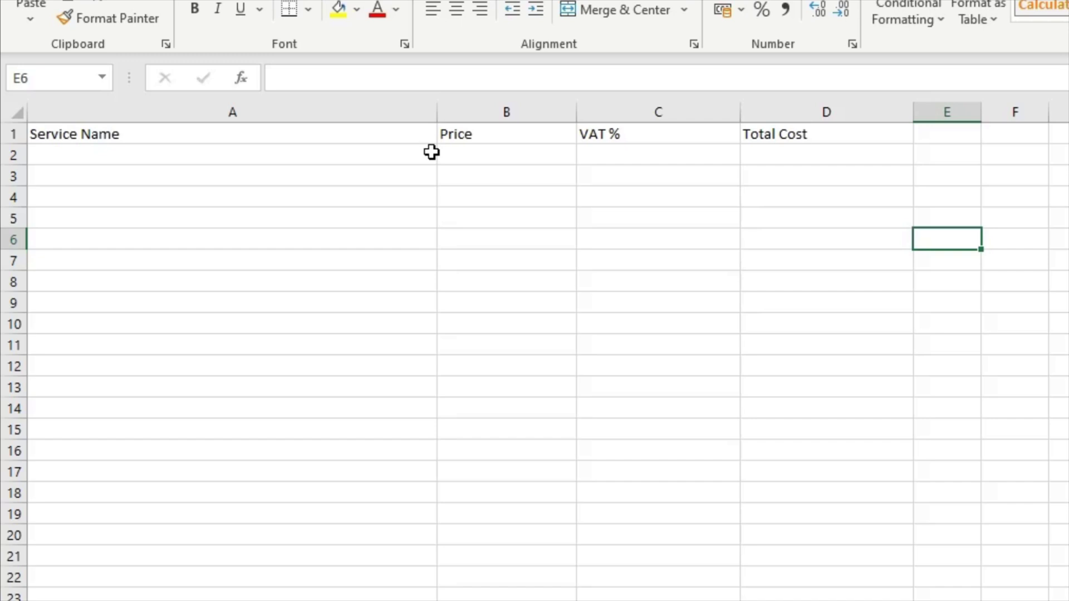
pyautogui.moveTo(84, 127); pyautogui.dragTo(666, 131)
pyautogui.hotkey('ctrl', 'b')
pyautogui.click(983, 348)
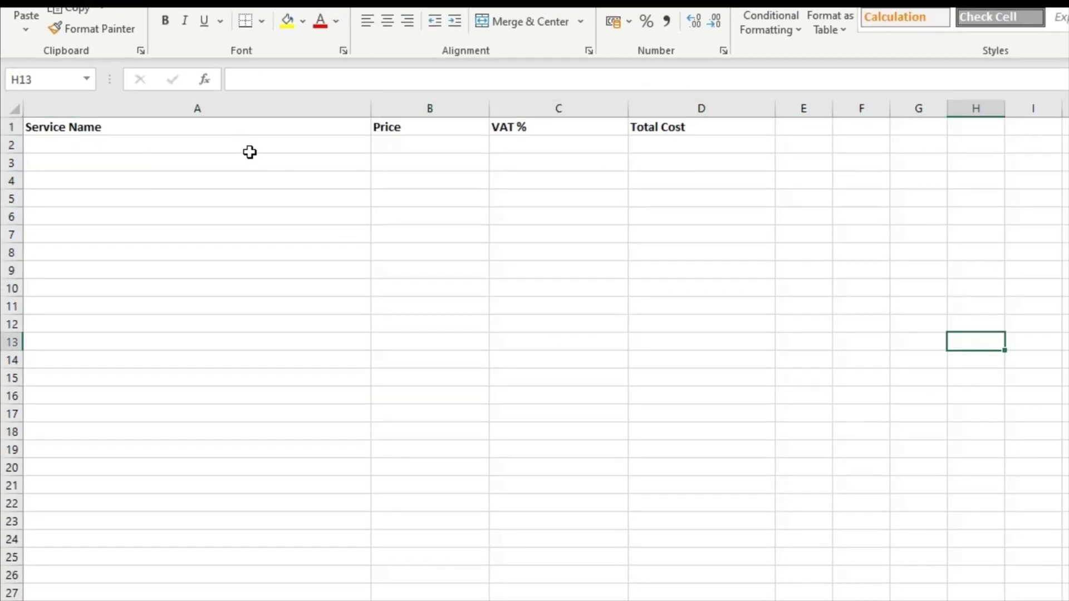
# Add the service "Website Design" in A2 with a price of 500 in B2
pyautogui.moveTo(248, 150); pyautogui.dragTo(261, 167)
pyautogui.click(299, 145)
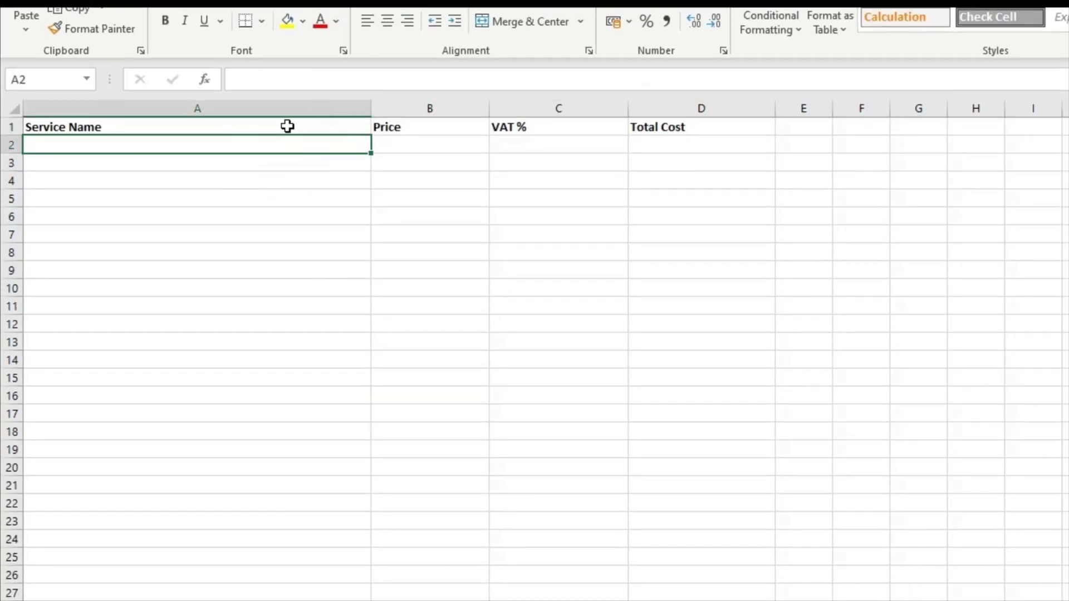
pyautogui.write('Web')
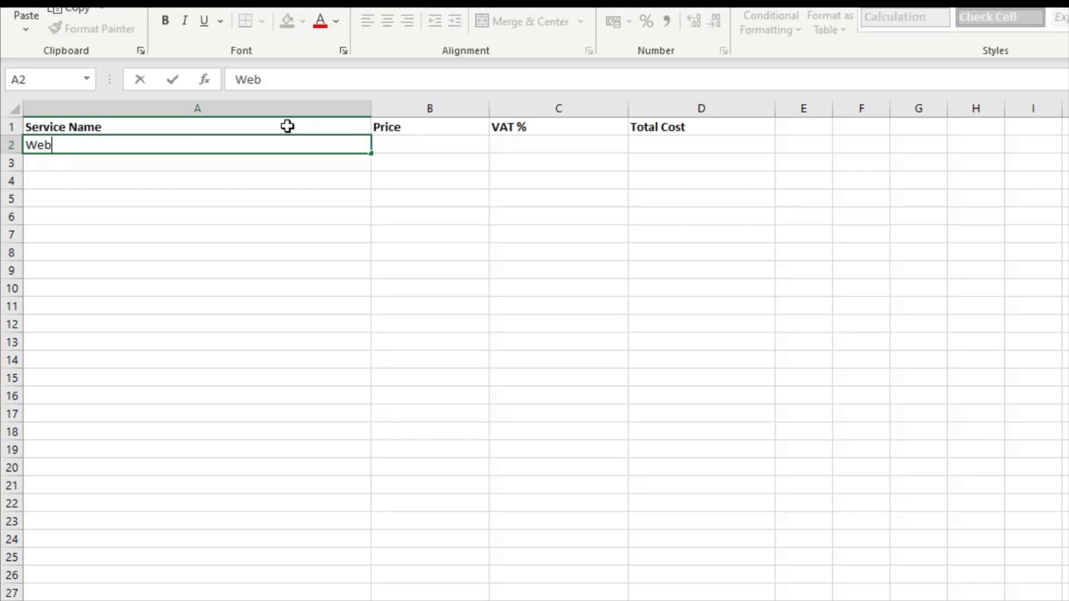
pyautogui.write('site Design')
pyautogui.press('Tab')
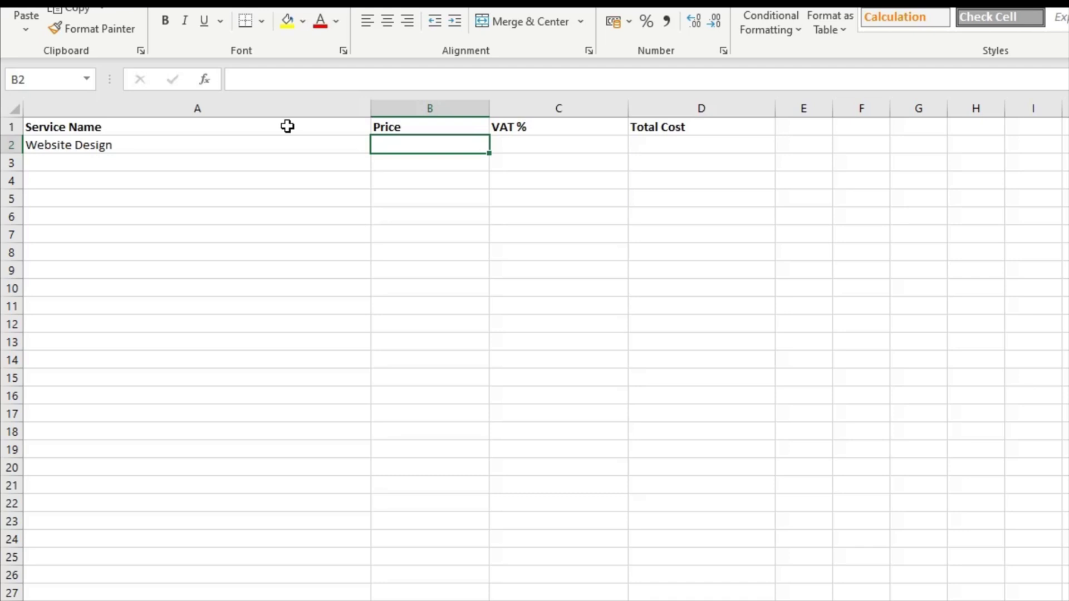
pyautogui.write('500')
pyautogui.press('Return')
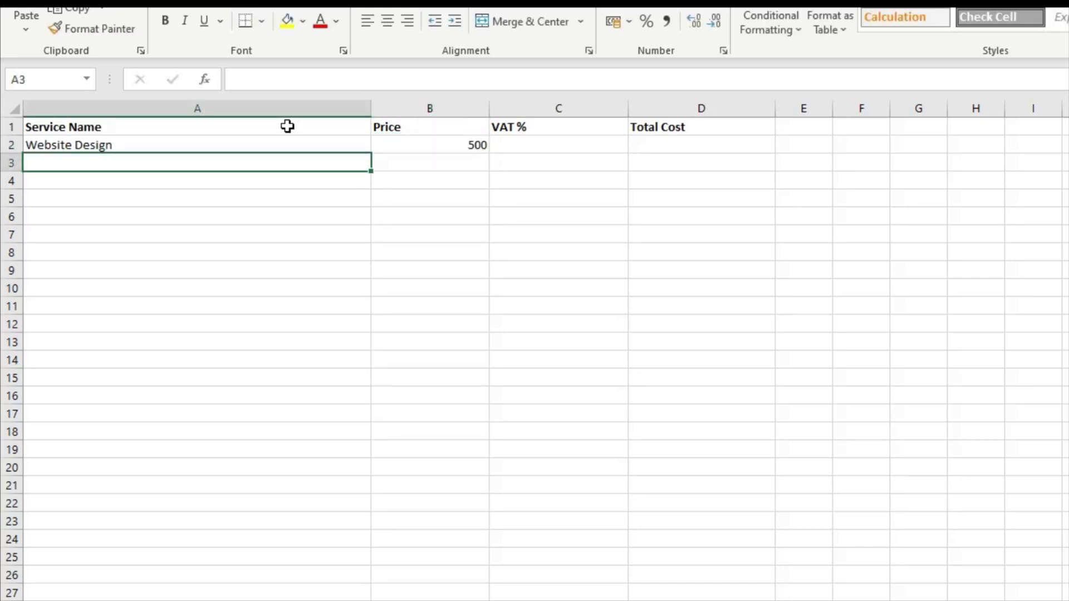
# Extend the VAT column header in C1 to read "VAT % 20%"
pyautogui.press('Right')
pyautogui.press('Right')
pyautogui.press('Up')
pyautogui.press('Up')
pyautogui.click(297, 79)
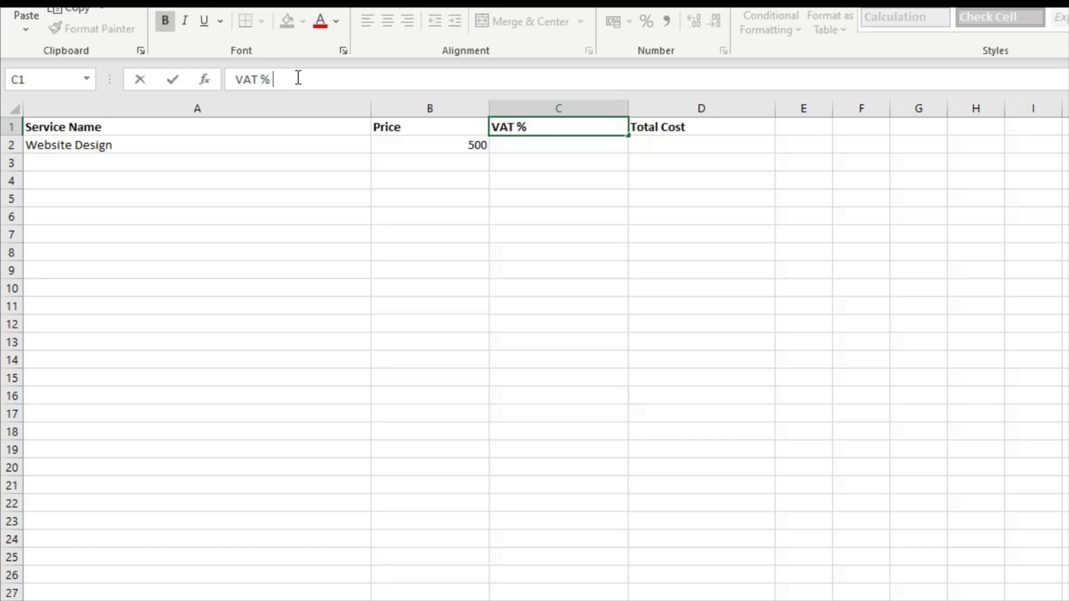
pyautogui.write('20%')
pyautogui.press('Return')
pyautogui.press('Right')
pyautogui.press('Left')
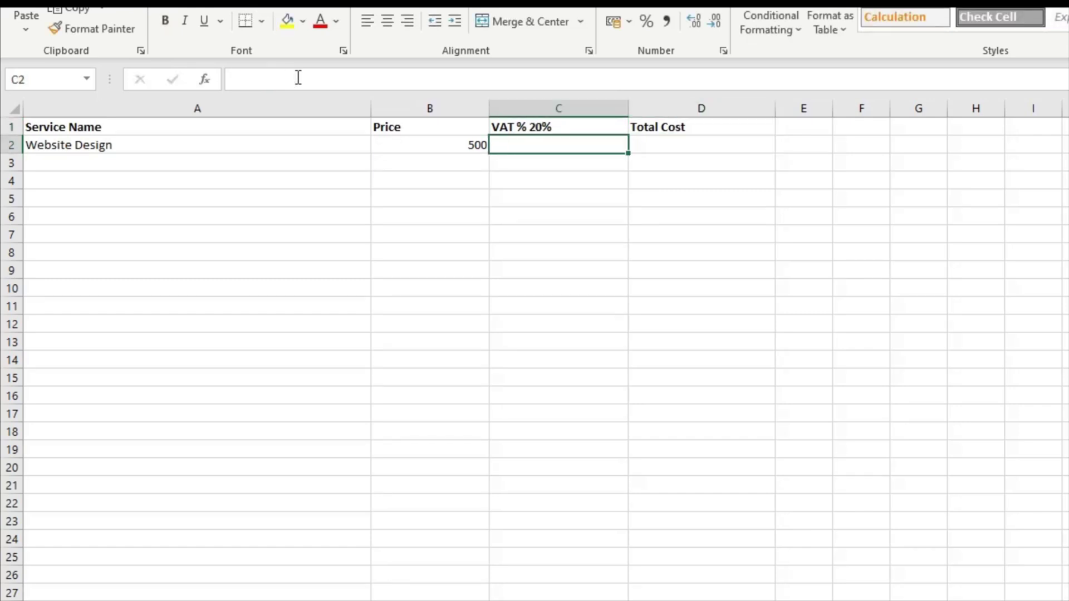
# Set up a VAT rate reference with the label "VAT" in J2 and the value 20% in K2
pyautogui.press('Right')
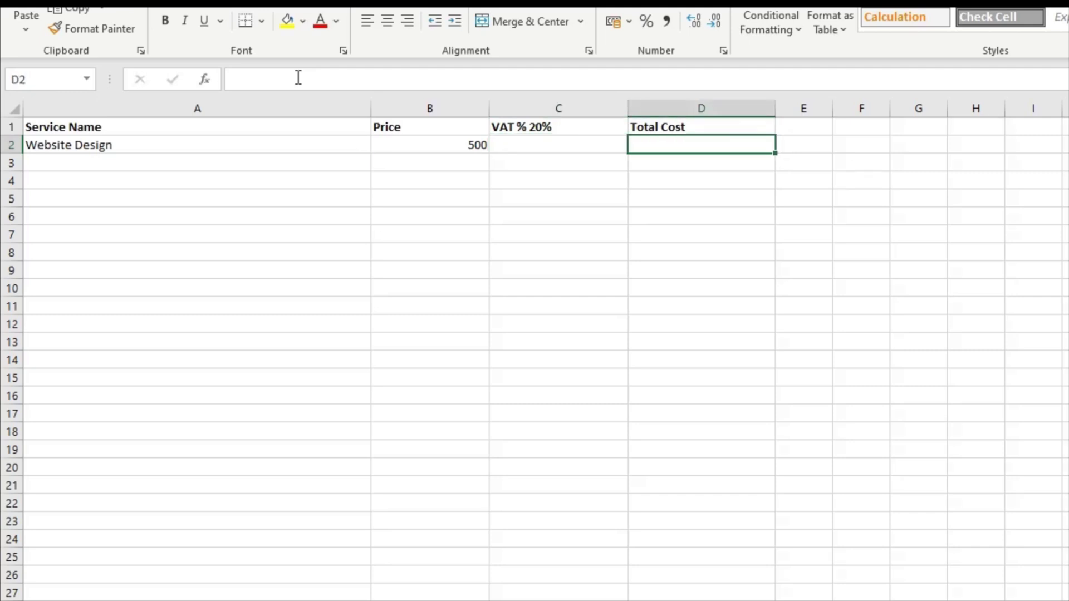
pyautogui.press('Right')
pyautogui.press('Right')
pyautogui.press('Right')
pyautogui.press('Right')
pyautogui.press('Right')
pyautogui.press('Right')
pyautogui.write('VAT')
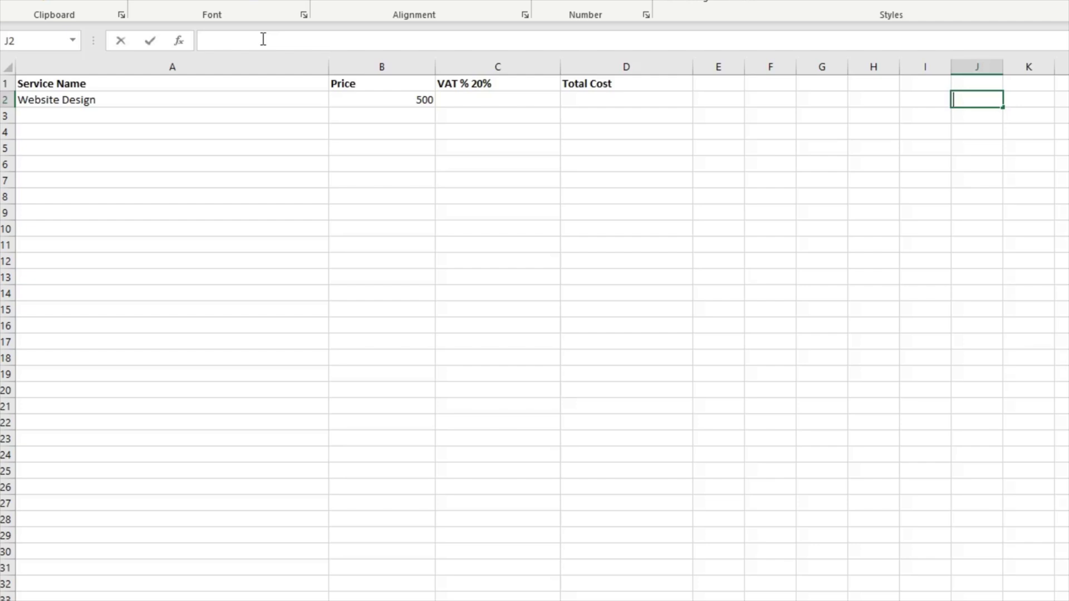
pyautogui.press('Tab')
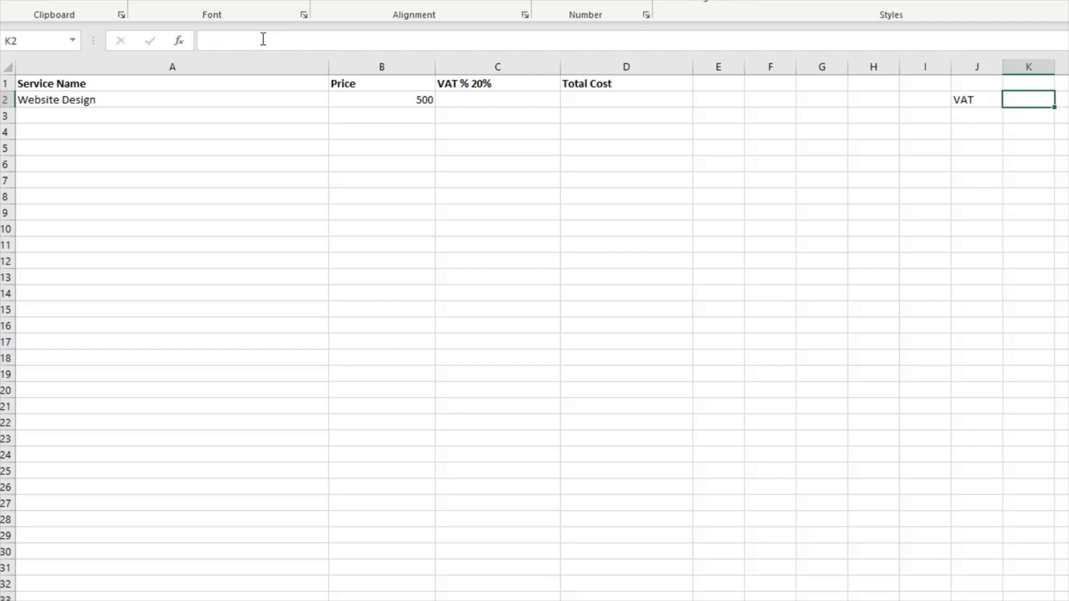
pyautogui.write('20%')
pyautogui.press('Return')
# Calculate the VAT amount for Website Design in C2 with the formula =B2*K2
pyautogui.press('Left')
pyautogui.press('Left')
pyautogui.press('Left')
pyautogui.press('Left')
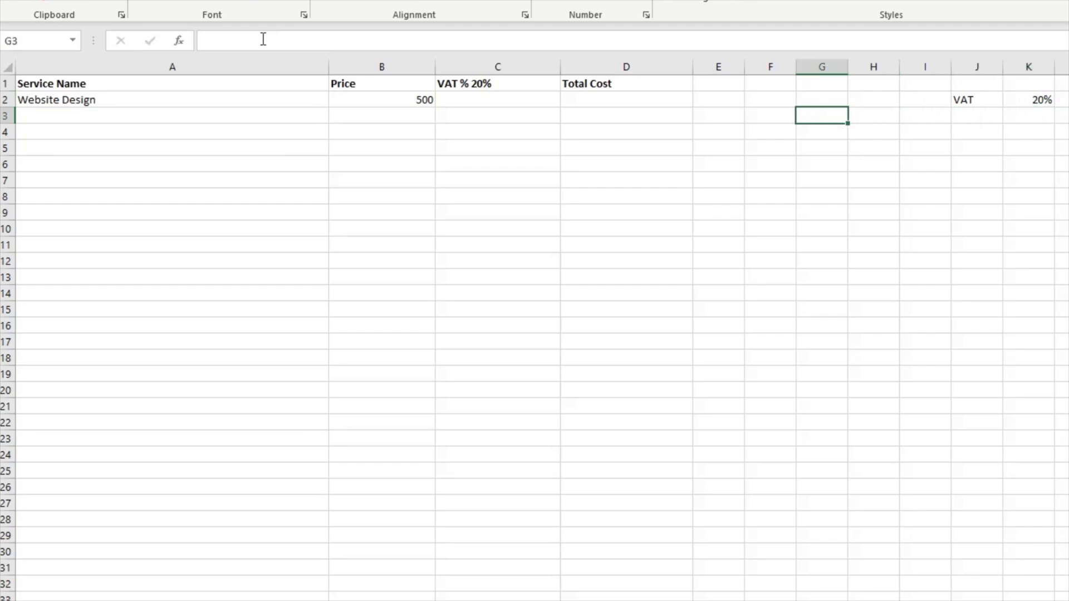
pyautogui.press('Left')
pyautogui.press('Left')
pyautogui.press('Left')
pyautogui.press('Left')
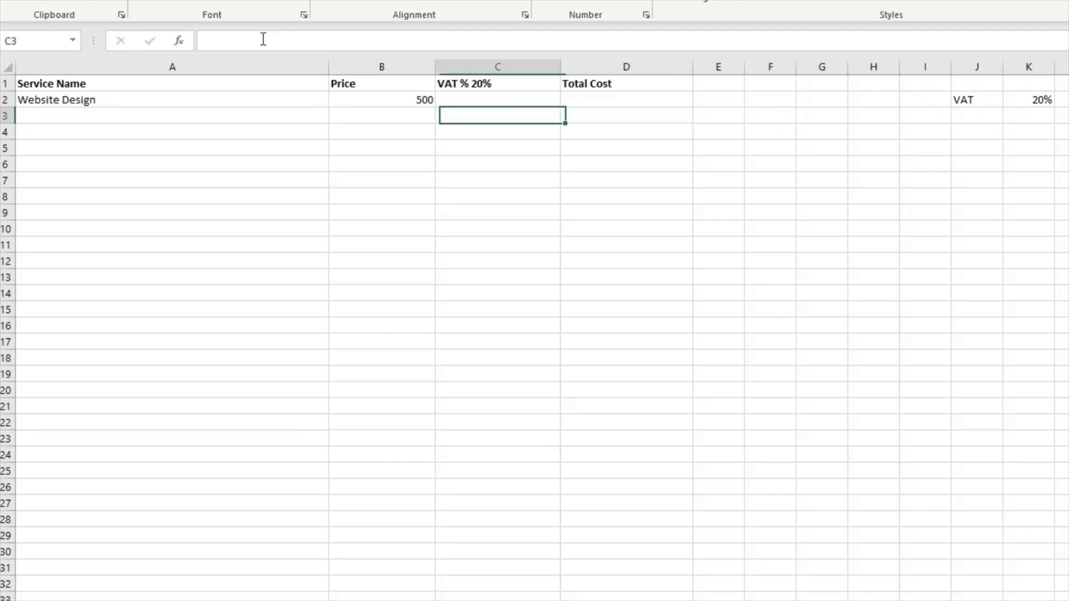
pyautogui.press('Up')
pyautogui.write('=')
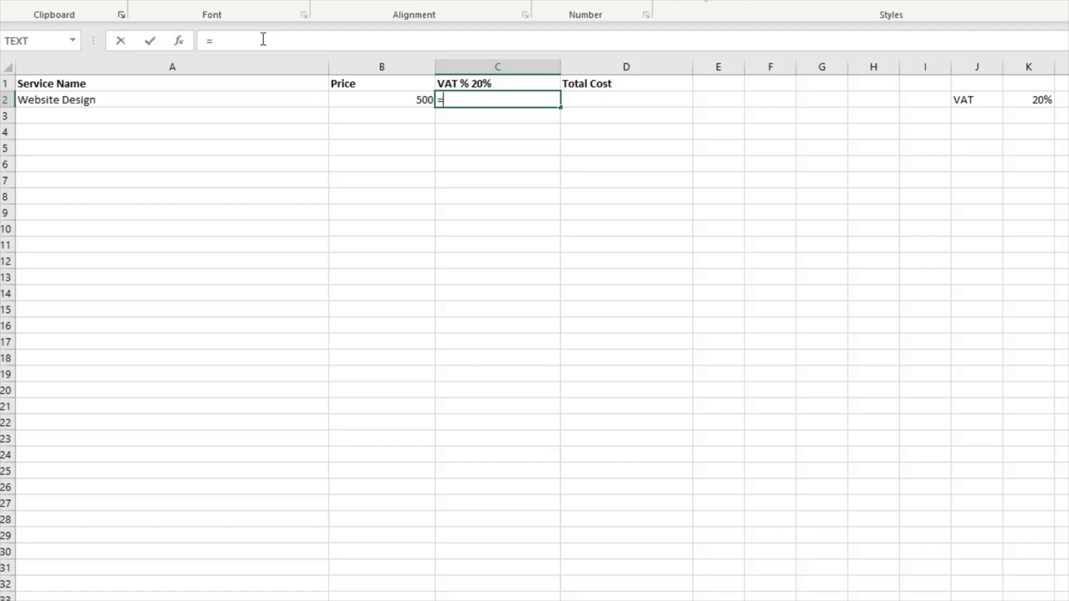
pyautogui.write('b2*')
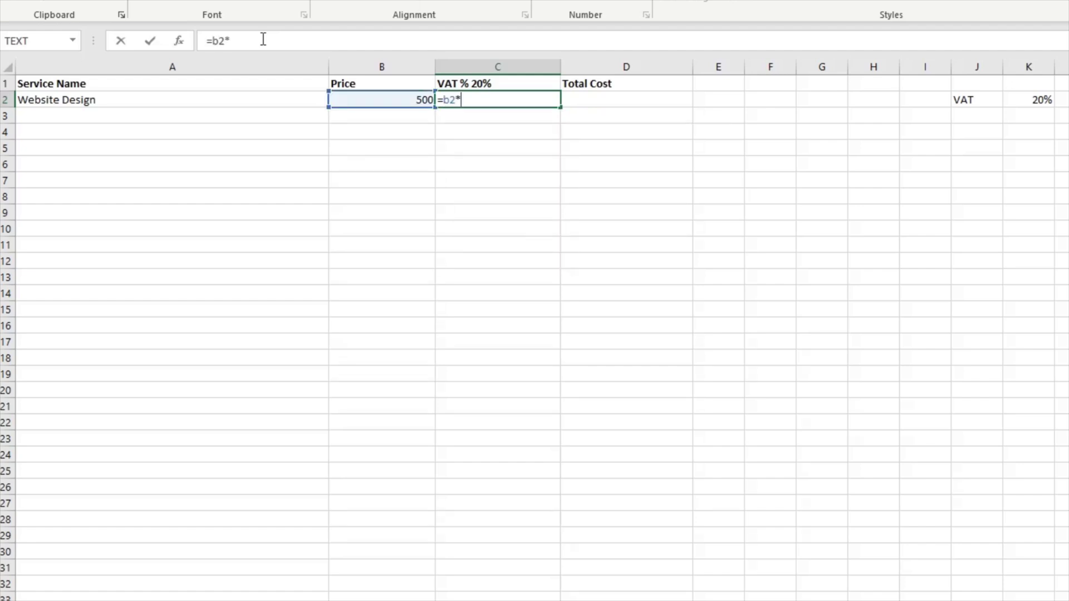
pyautogui.write('k2')
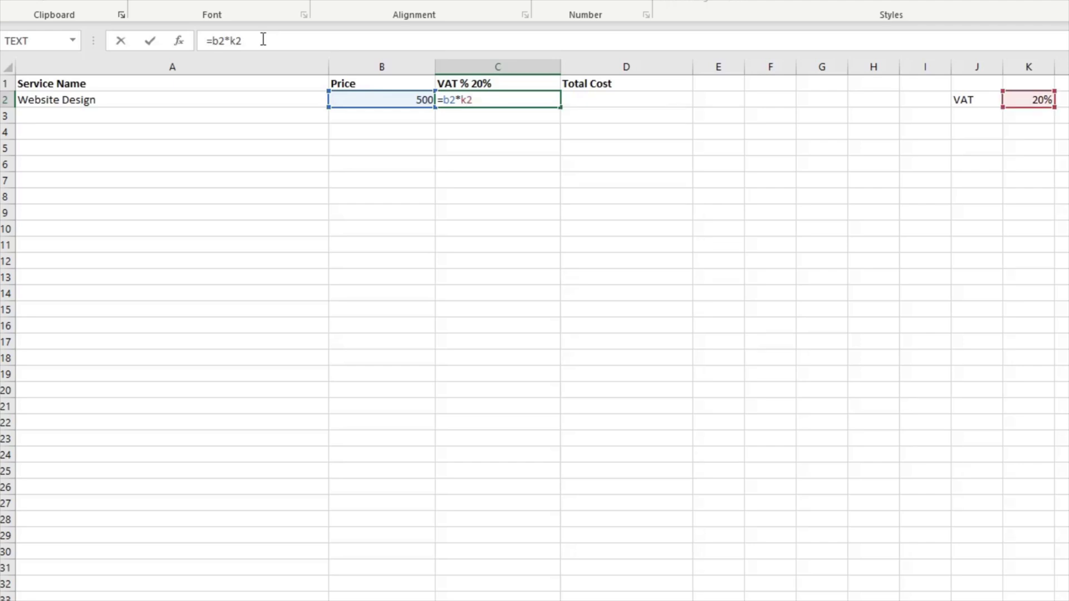
pyautogui.press('Return')
# Calculate the total cost in D2 with =B2+C2 and fill the C2:D2 formulas down to row 4
pyautogui.press('Right')
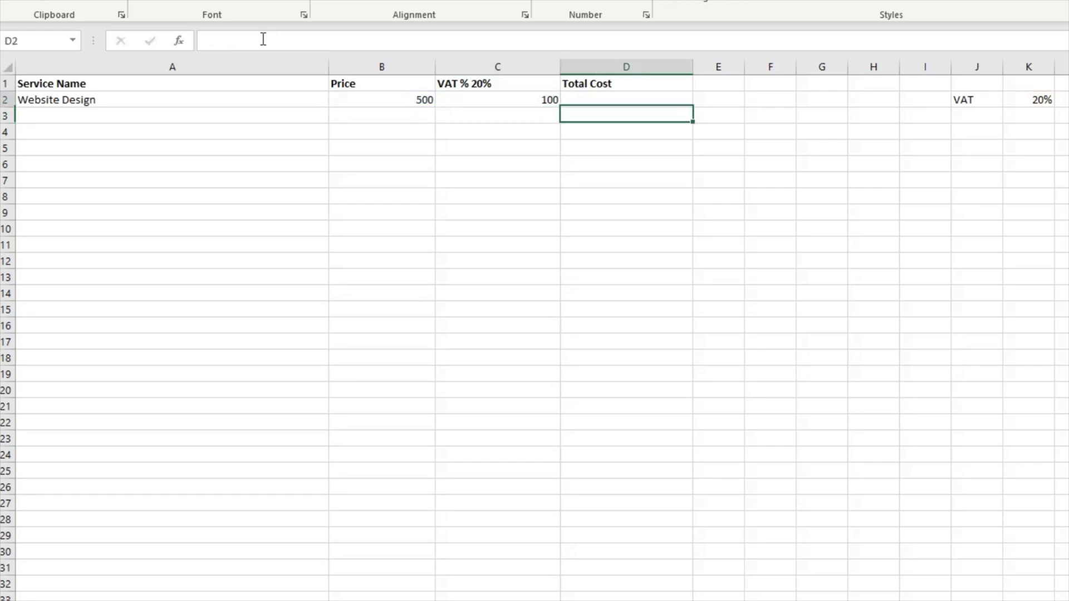
pyautogui.press('Up')
pyautogui.press('Left')
pyautogui.press('Left')
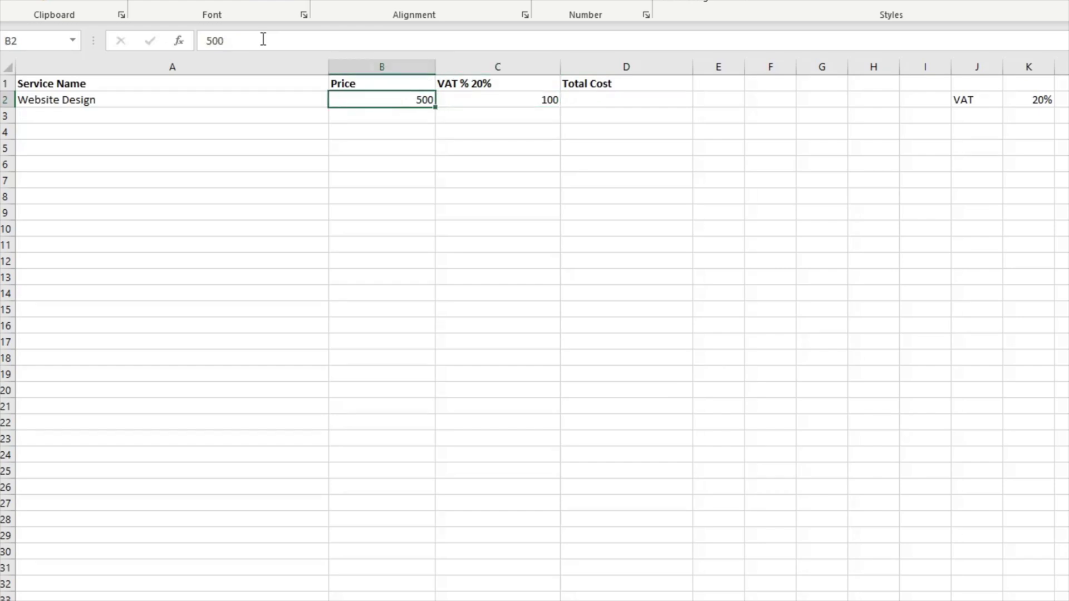
pyautogui.press('Right')
pyautogui.press('Right')
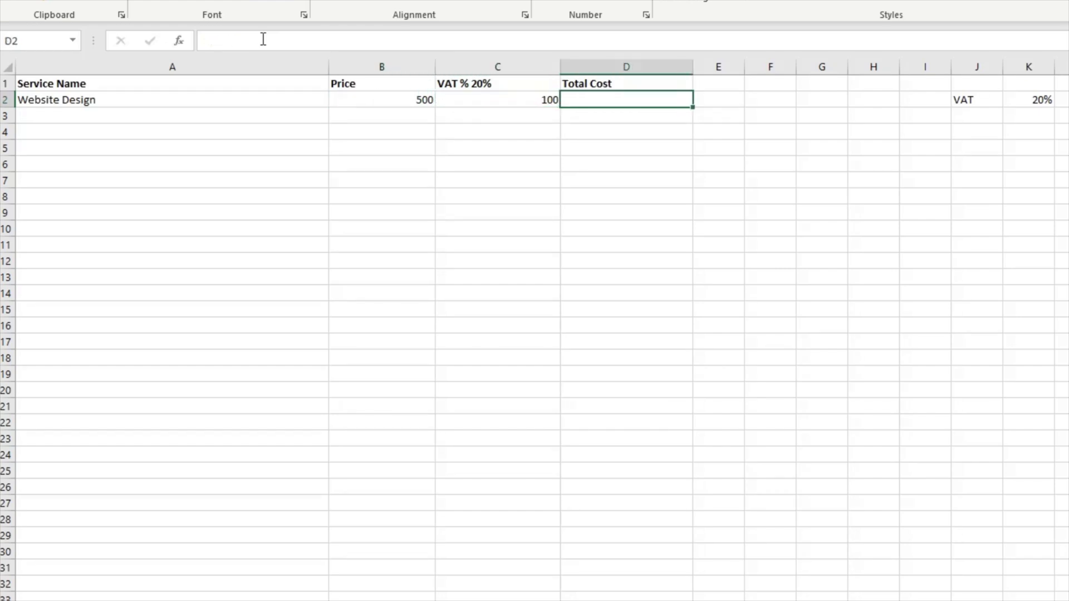
pyautogui.write('=')
pyautogui.write('b2+')
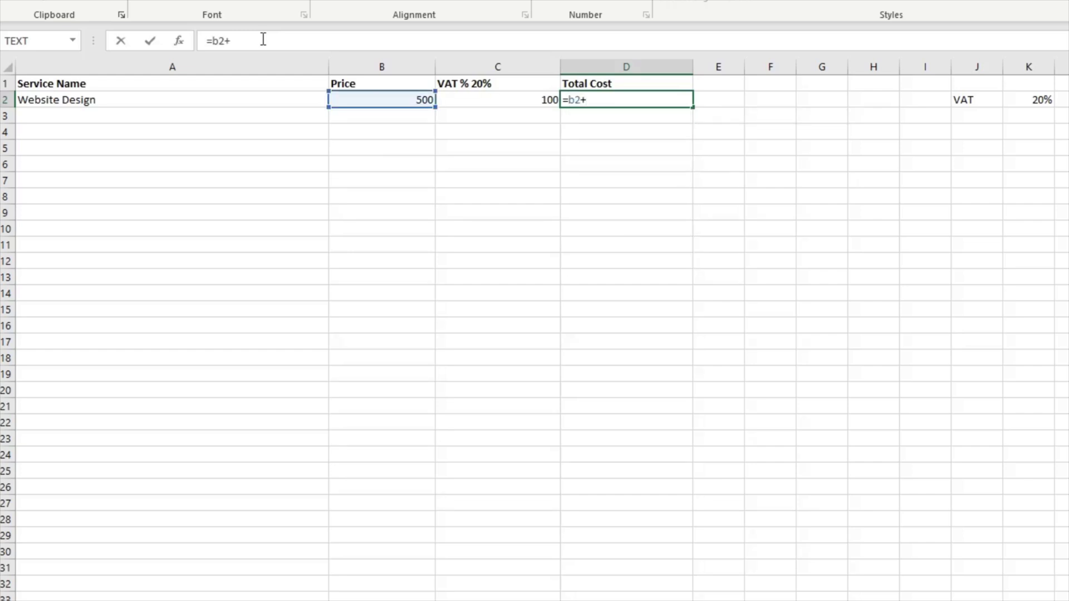
pyautogui.write('c2')
pyautogui.press('Return')
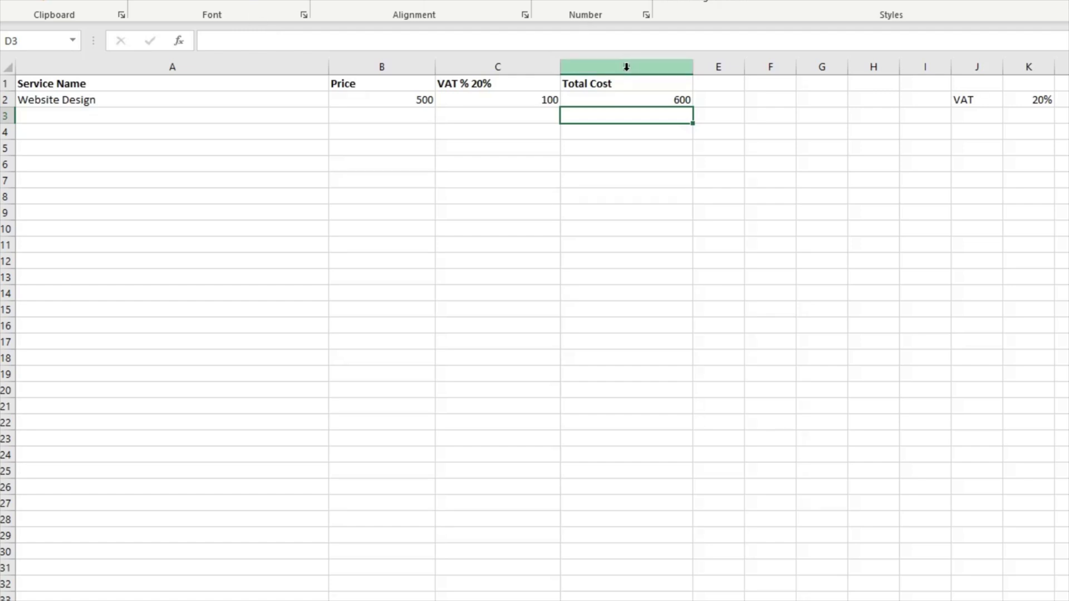
pyautogui.click(609, 225)
pyautogui.moveTo(501, 100); pyautogui.dragTo(685, 140)
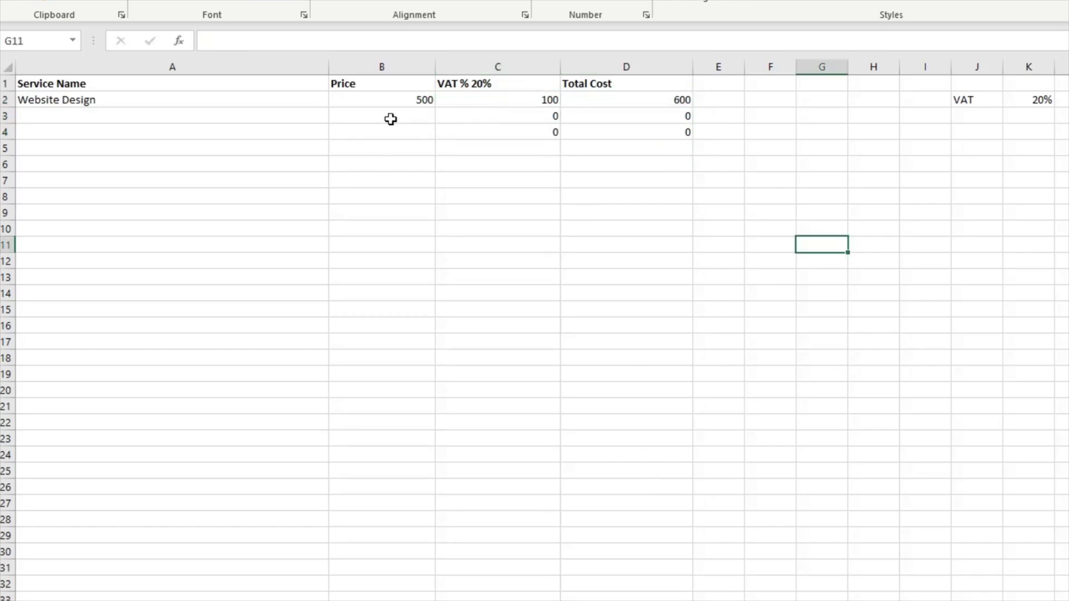
# Add the service "SEO Services" in A3 with a price of 1000 in B3
pyautogui.click(160, 125)
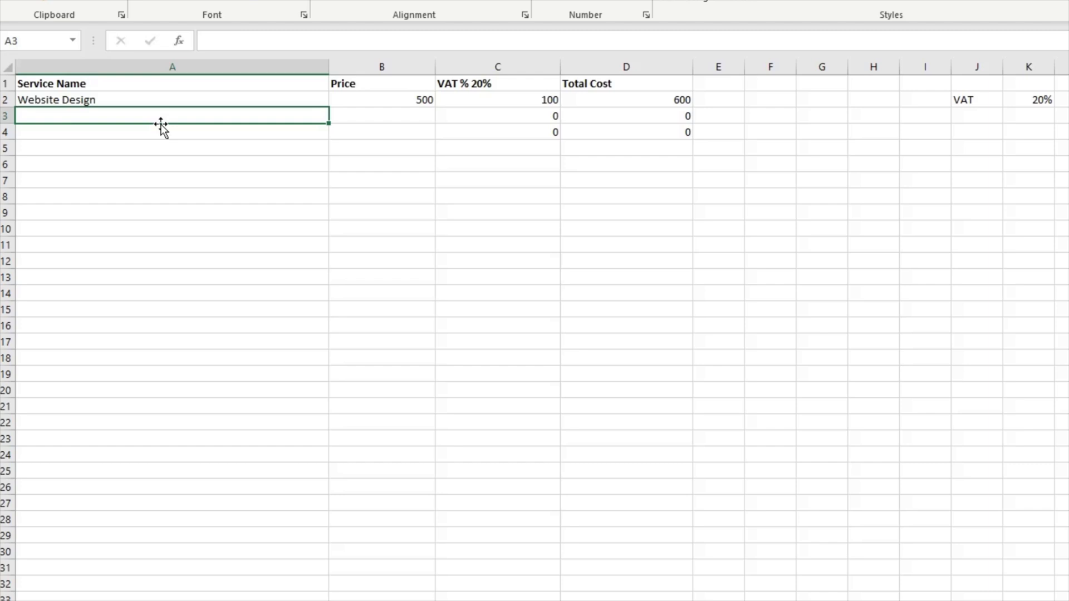
pyautogui.write('SEO Ser')
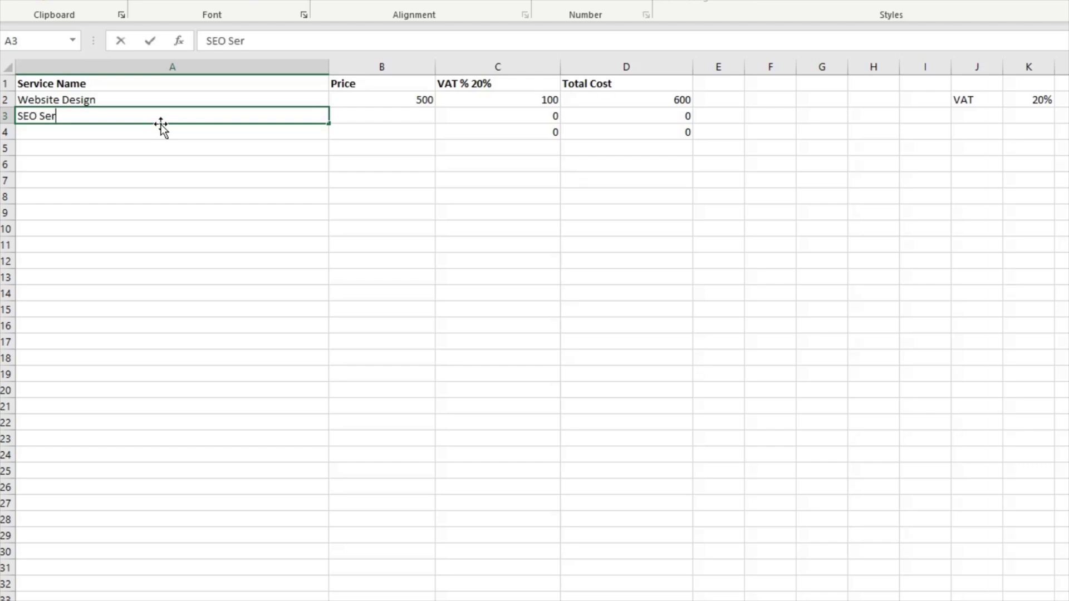
pyautogui.write('vices')
pyautogui.press('Tab')
pyautogui.write('100')
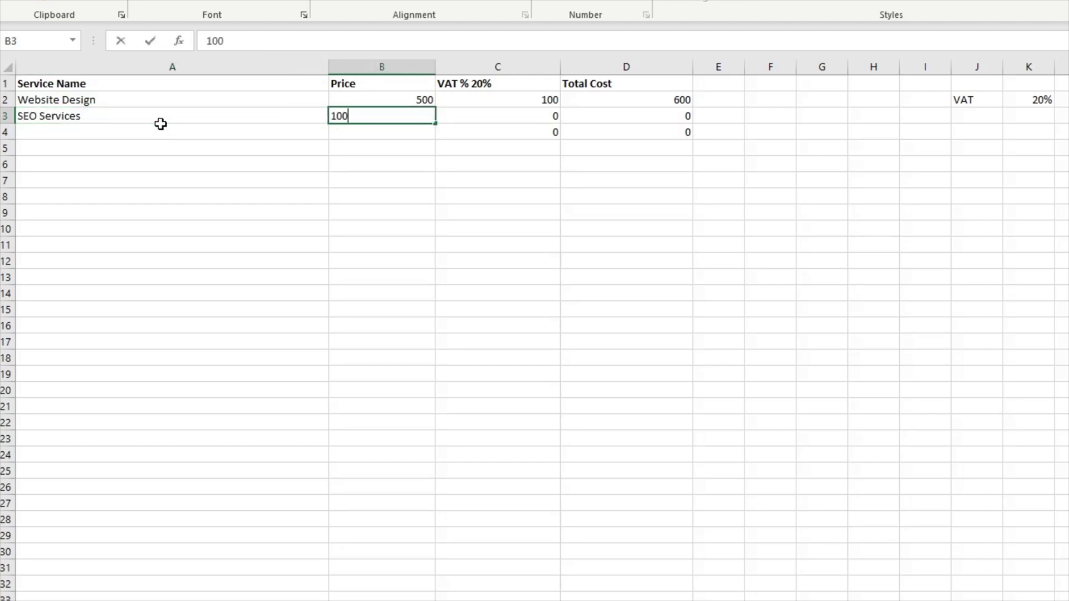
pyautogui.write('0')
pyautogui.press('Return')
pyautogui.press('Up')
pyautogui.press('Right')
pyautogui.press('Right')
pyautogui.press('Right')
pyautogui.press('Right')
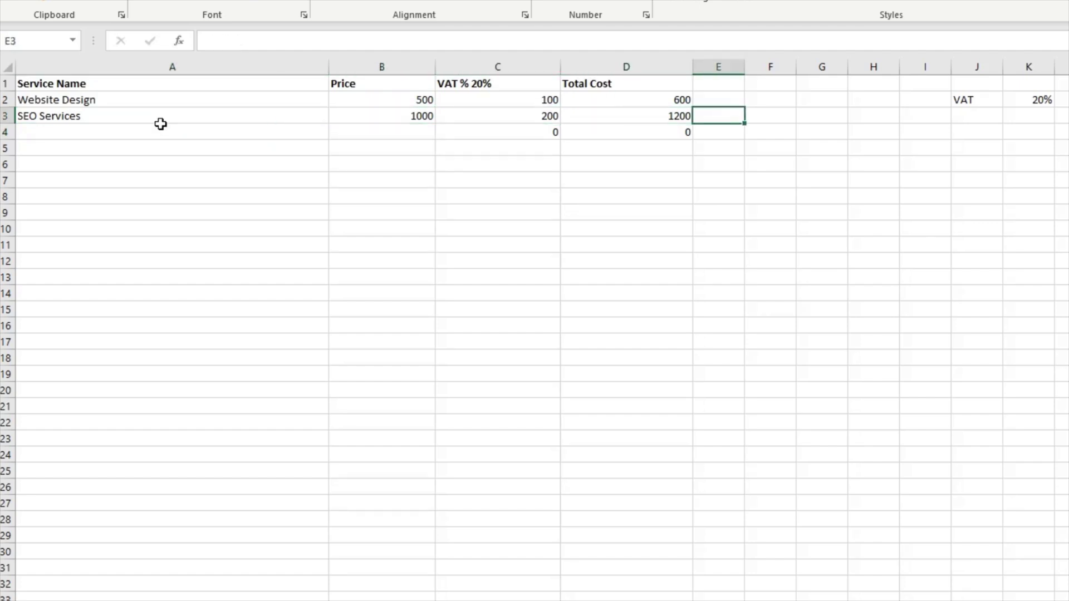
# Add the service "Fb Page Creation" in A4 with a price of 60 in B4
pyautogui.press('Down')
pyautogui.press('Left')
pyautogui.press('Left')
pyautogui.press('Left')
pyautogui.press('Left')
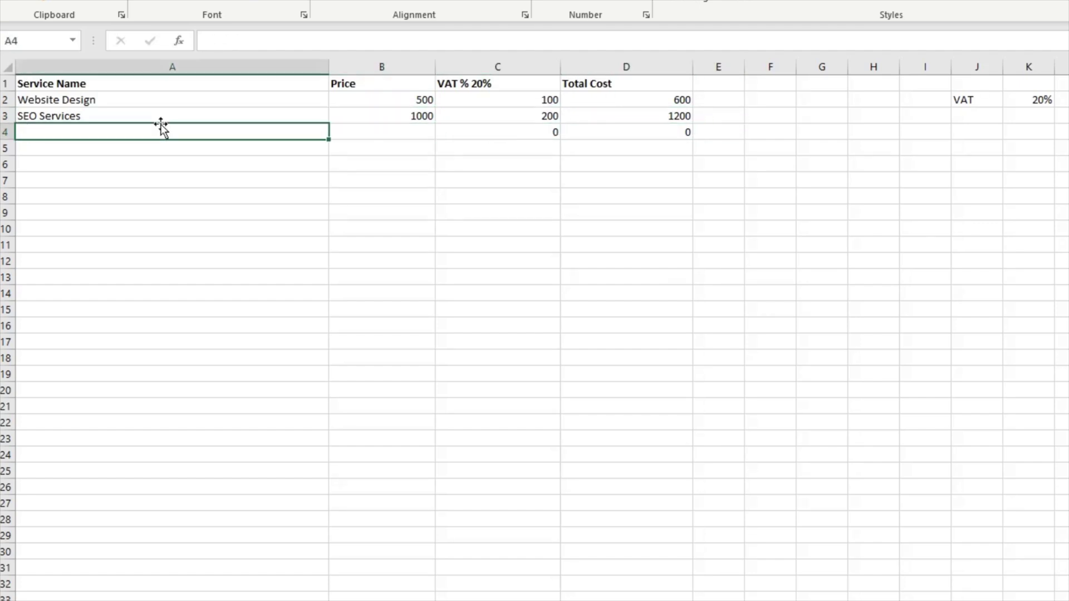
pyautogui.write('Fb Page Creation')
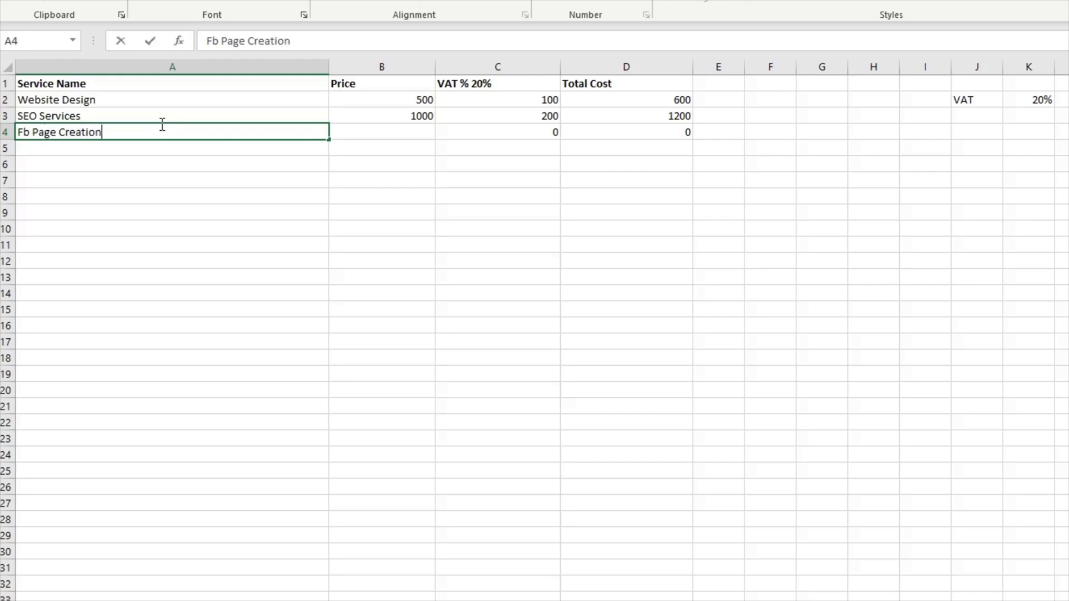
pyautogui.press('Tab')
pyautogui.write('60')
pyautogui.press('Return')
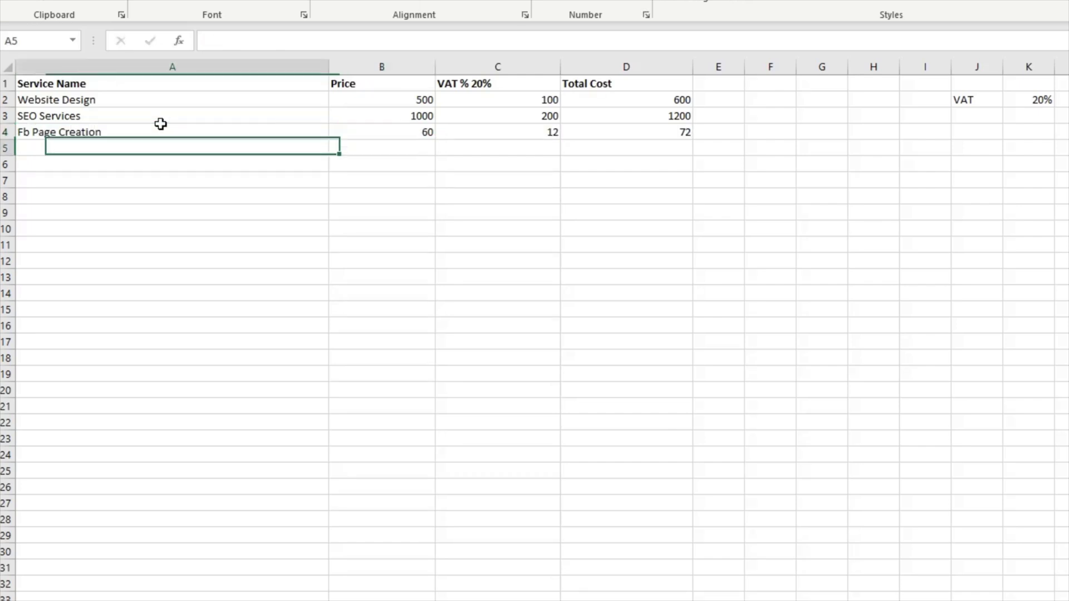
pyautogui.press('Right')
pyautogui.press('Right')
pyautogui.press('Right')
pyautogui.press('Right')
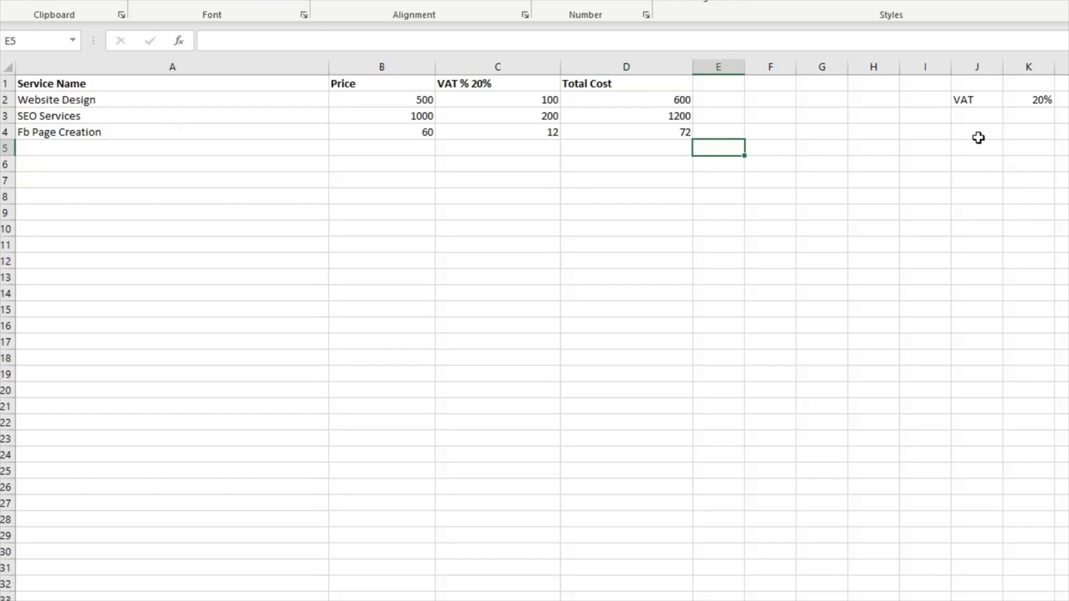
# Label J3 "Total Sum" and add up the total costs in K3 with =SUM(D2:D4)
pyautogui.click(975, 115)
pyautogui.write('Total')
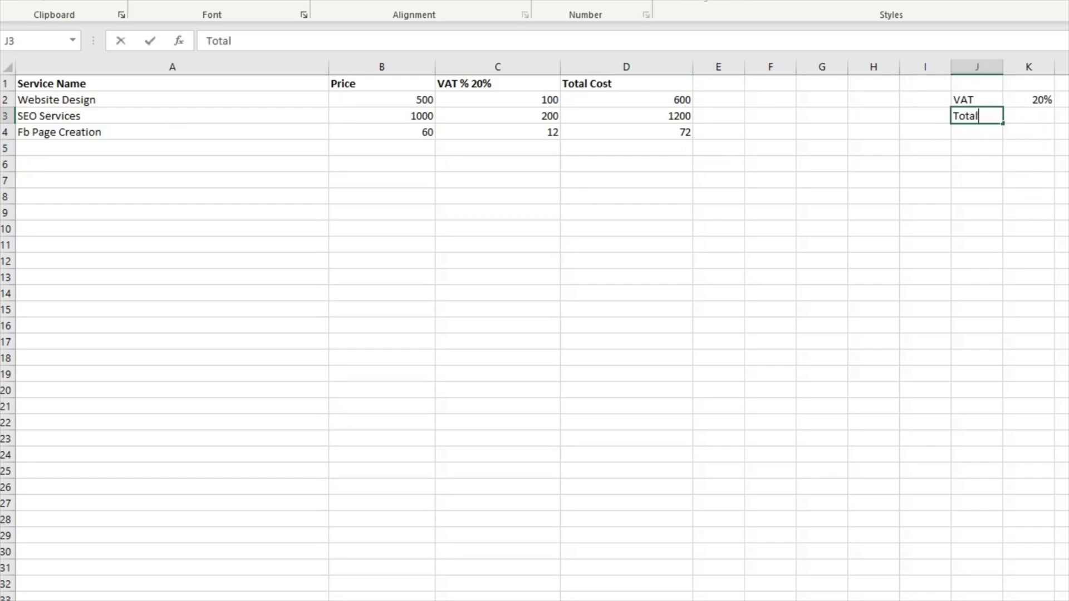
pyautogui.write(' Sum')
pyautogui.press('Tab')
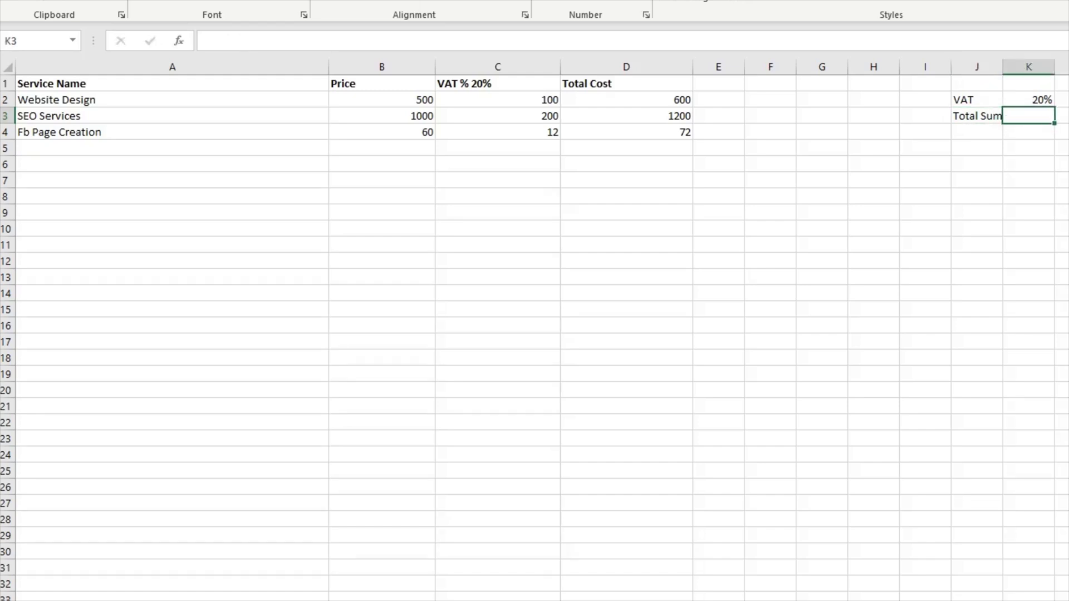
pyautogui.write('=SUM(')
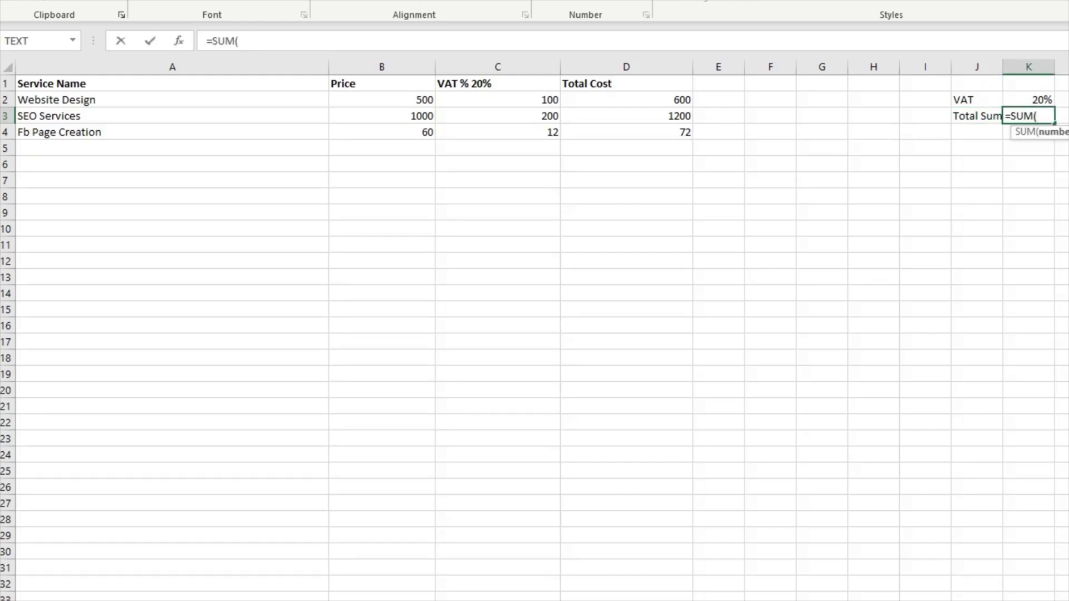
pyautogui.write('D2:D4')
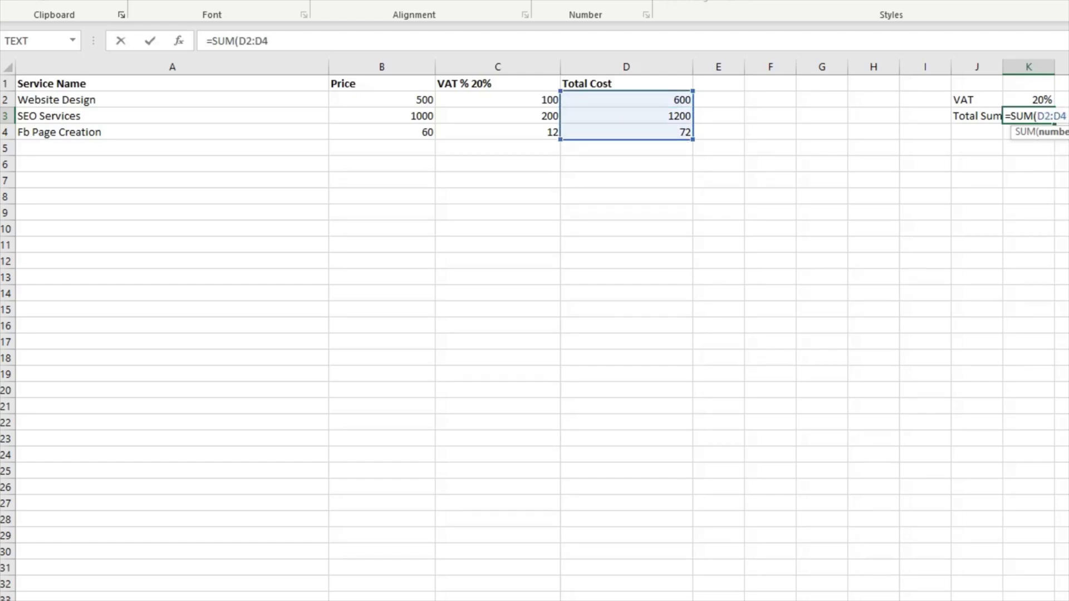
pyautogui.write(')')
pyautogui.press('Return')
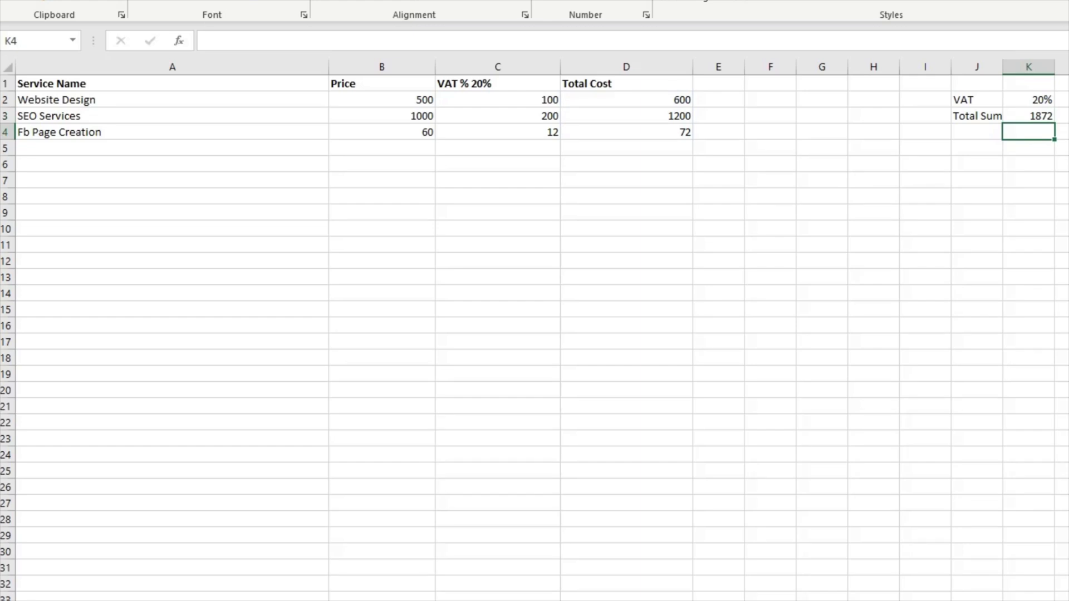
pyautogui.click(1037, 102)
pyautogui.click(1036, 115)
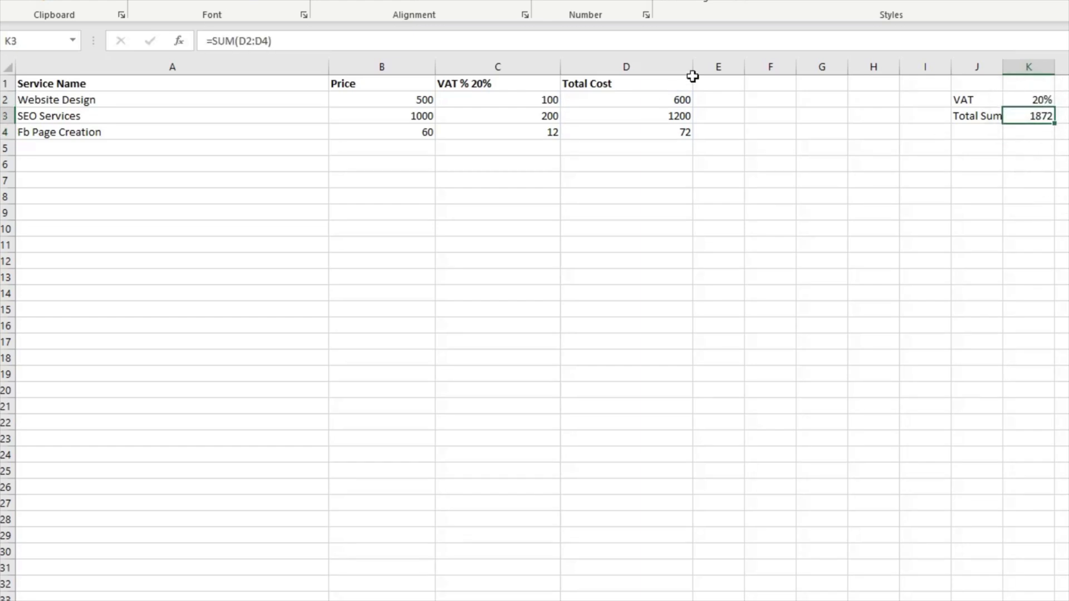